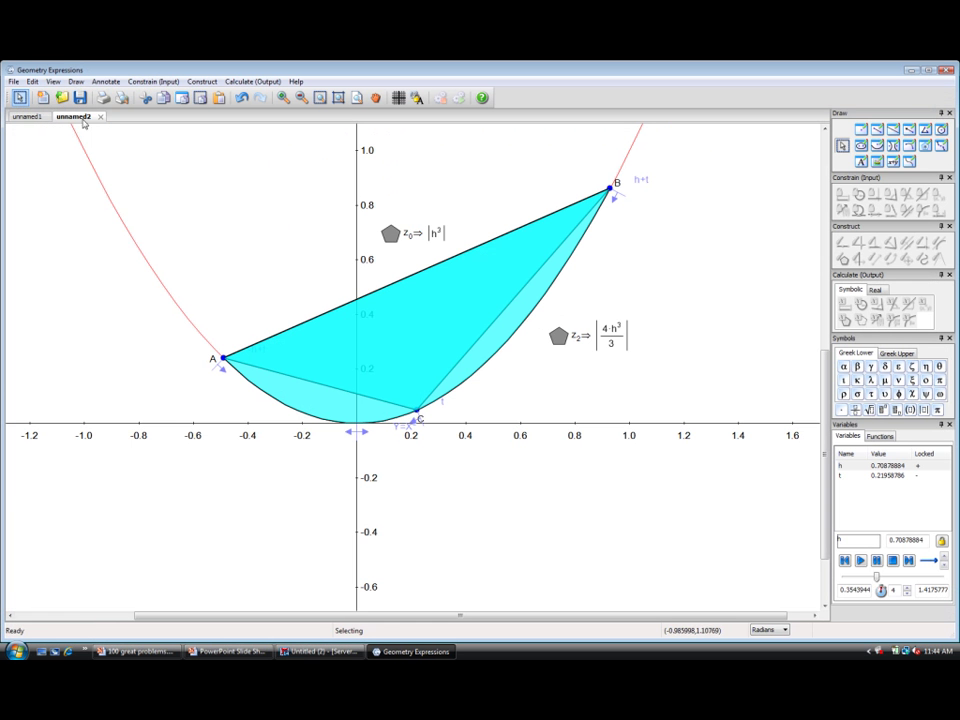
Step: Create a new blank drawing and display its coordinate axes
left_click(14, 82)
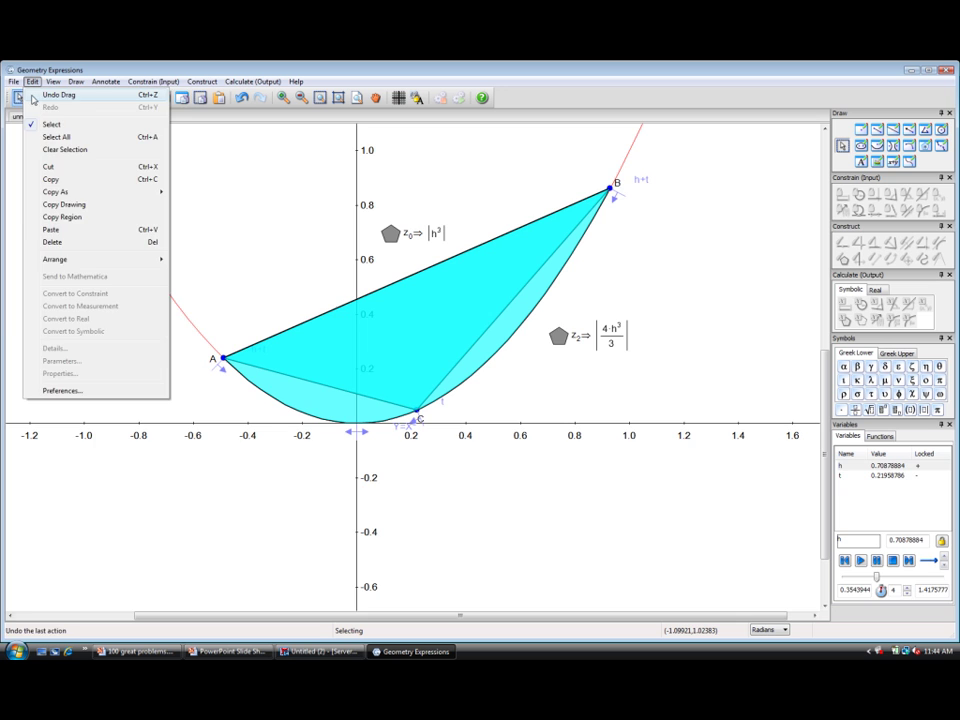
left_click(32, 94)
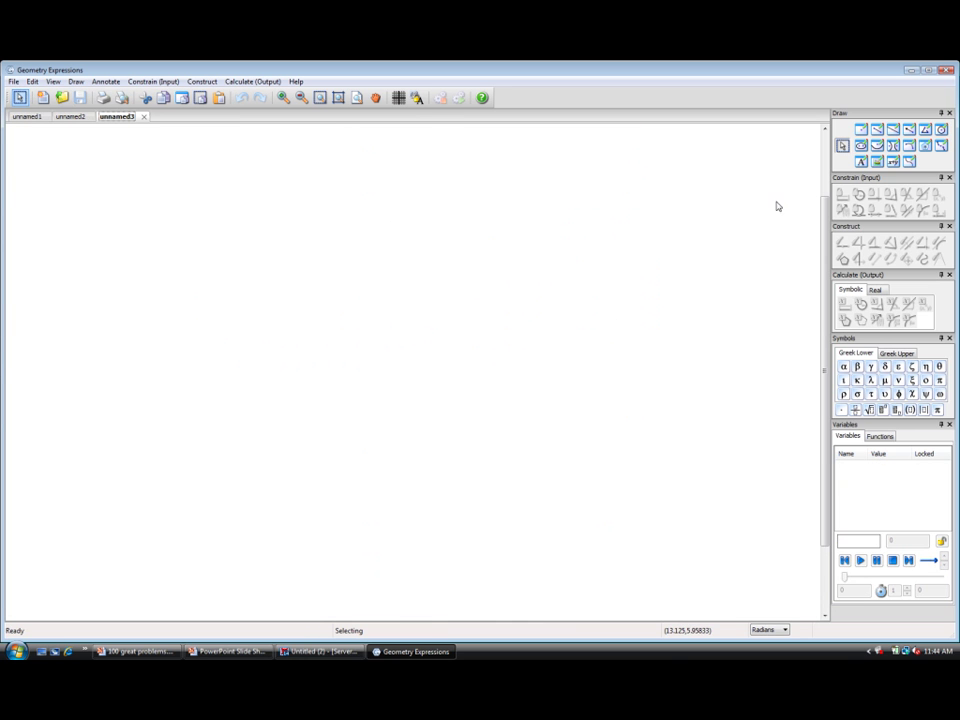
left_click(398, 97)
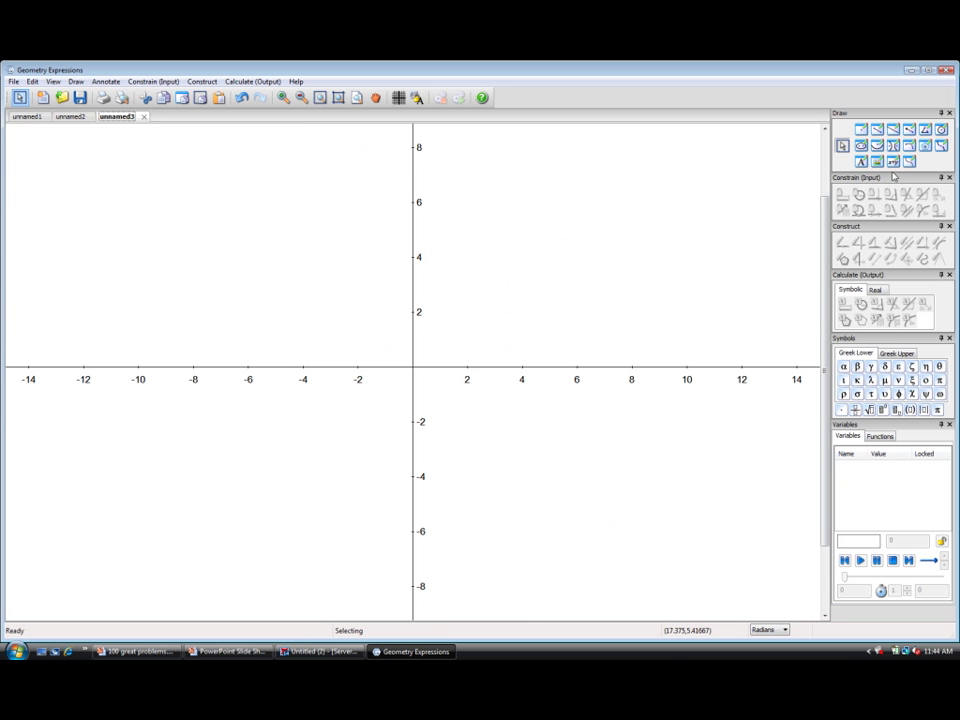
Step: Draw a circle of radius about 7 centred at the origin and constrain its radius to r
left_click(941, 130)
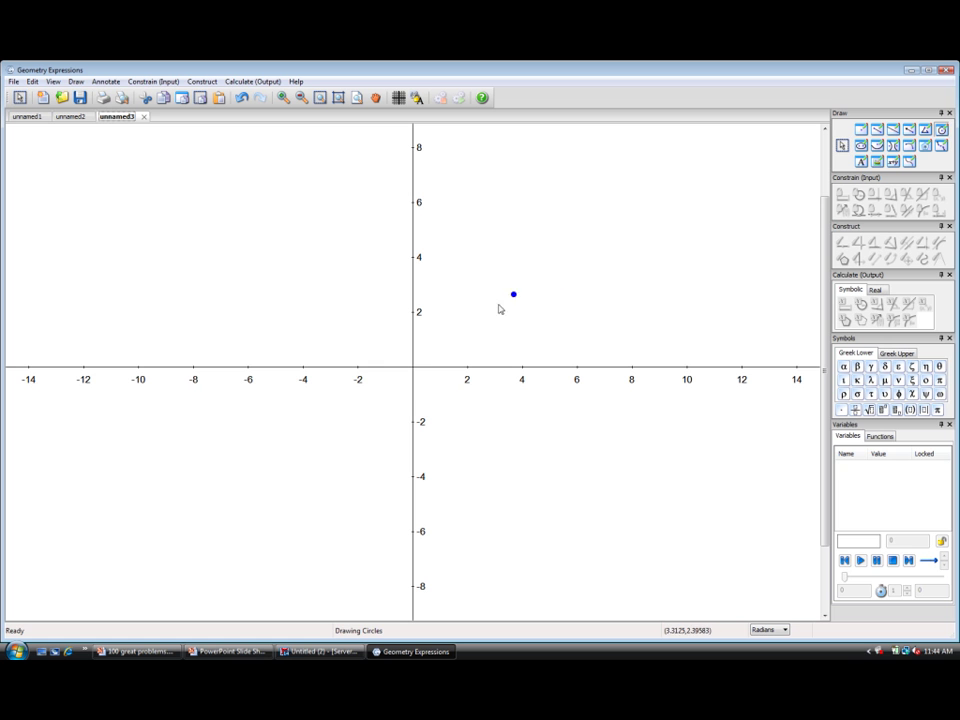
left_click_drag(412, 367, 481, 188)
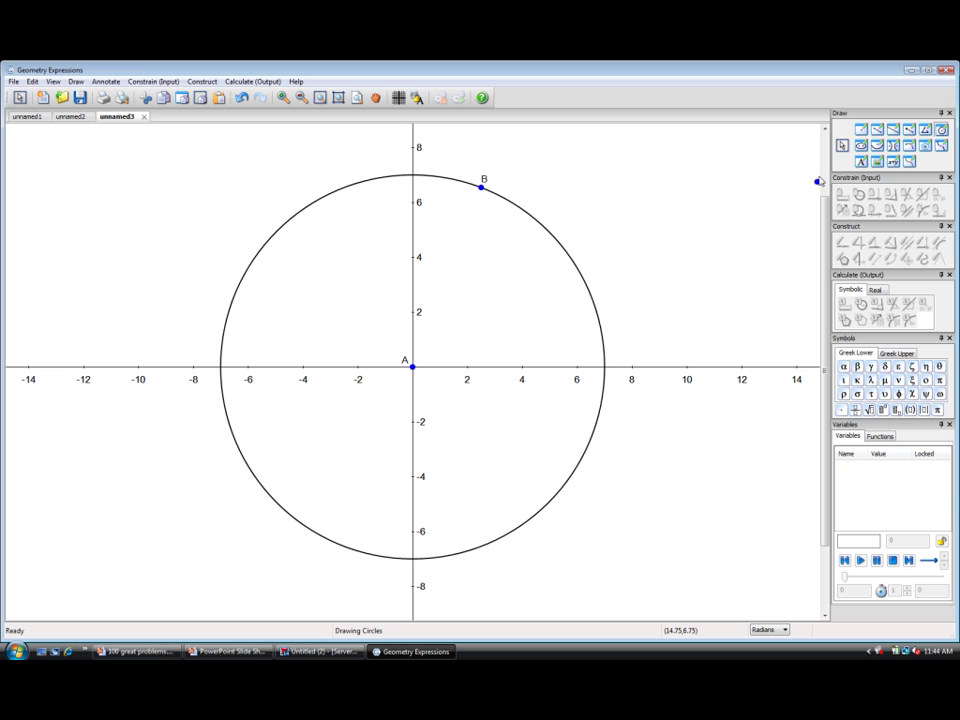
left_click(843, 145)
left_click(534, 223)
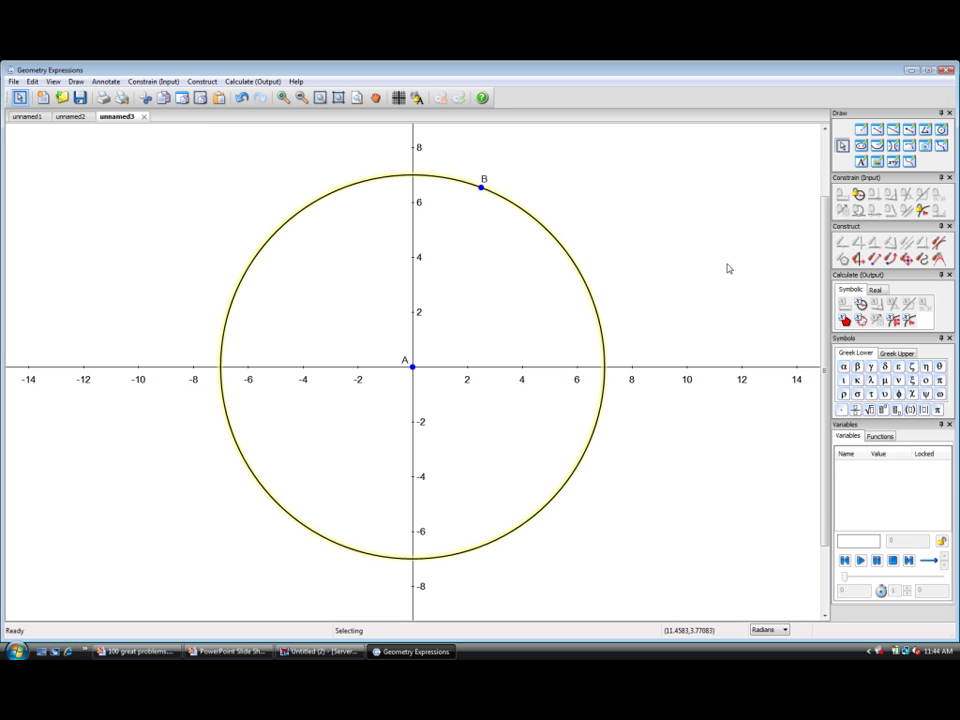
left_click(858, 194)
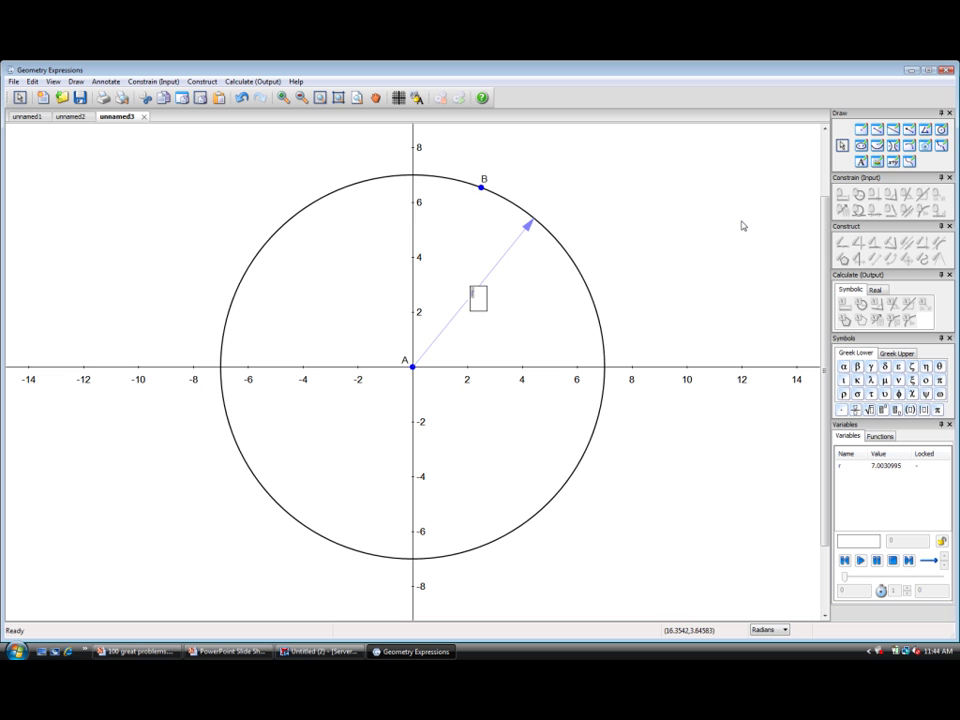
key("Return")
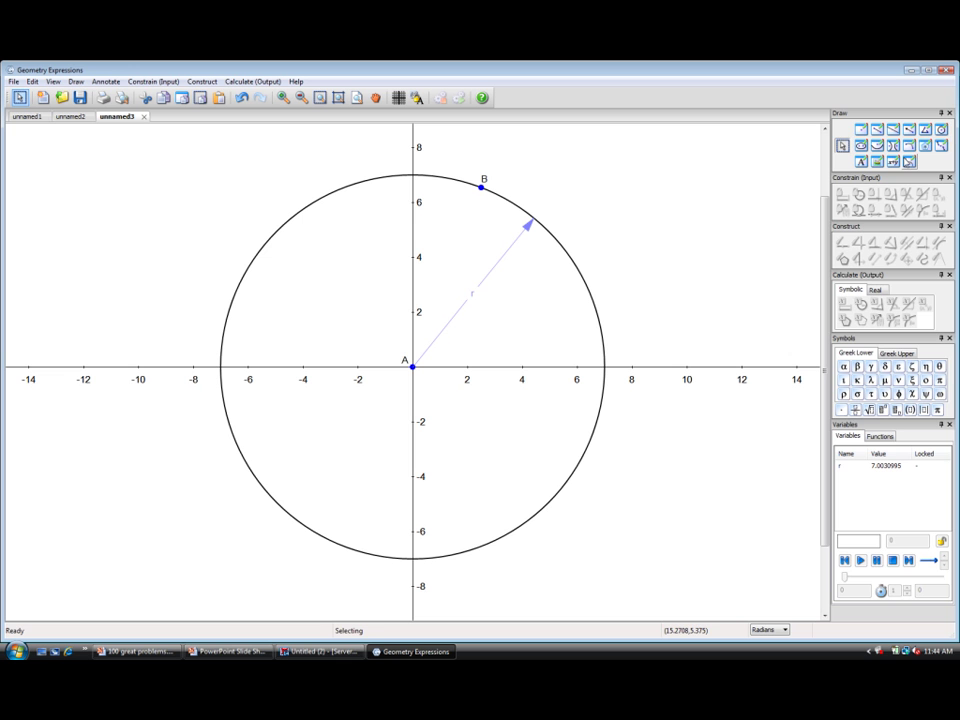
Step: Draw a second circle of radius about 2.6 inside the large circle, centred at about (3.6, 2)
left_click(941, 131)
left_click(511, 311)
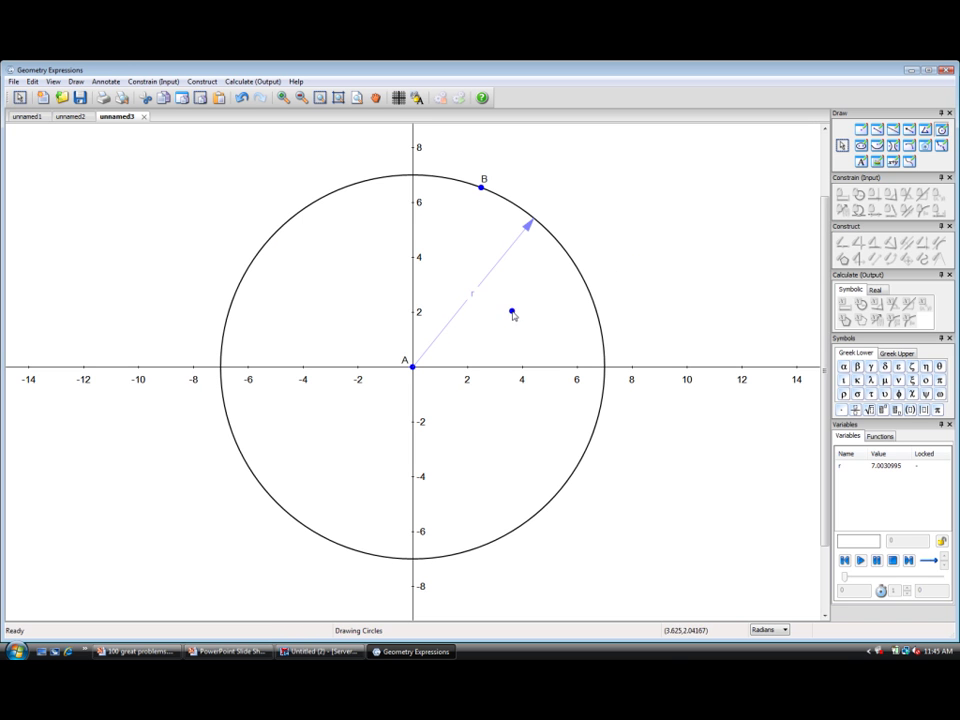
left_click(530, 295)
left_click_drag(530, 295, 566, 263)
left_click(715, 246)
key("Escape")
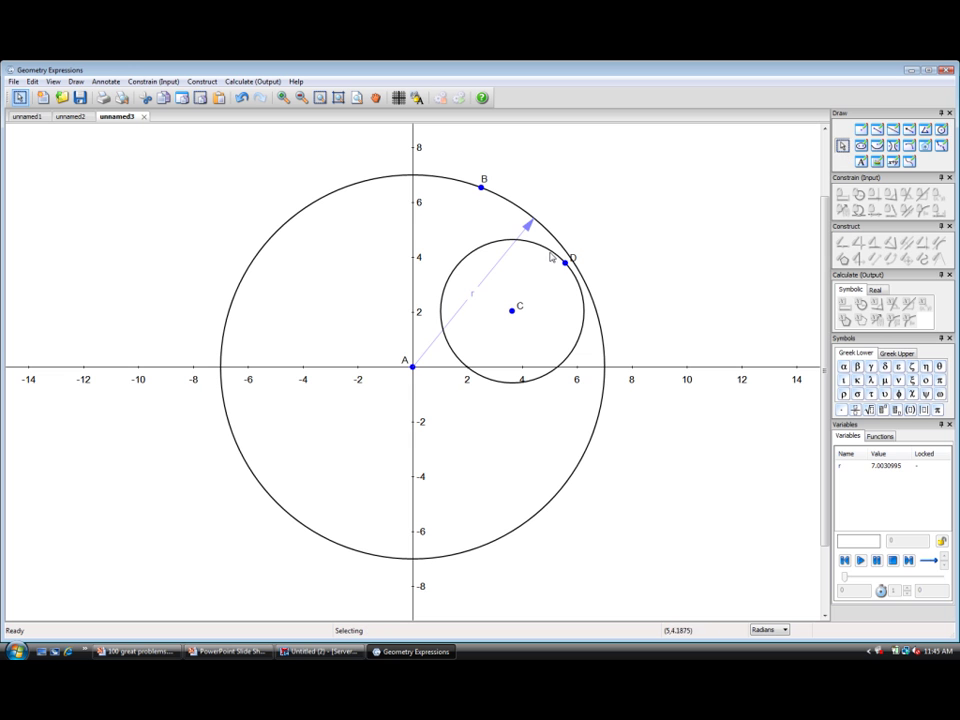
Step: Constrain the inner circle's radius to r/2
left_click(551, 256)
left_click(859, 194)
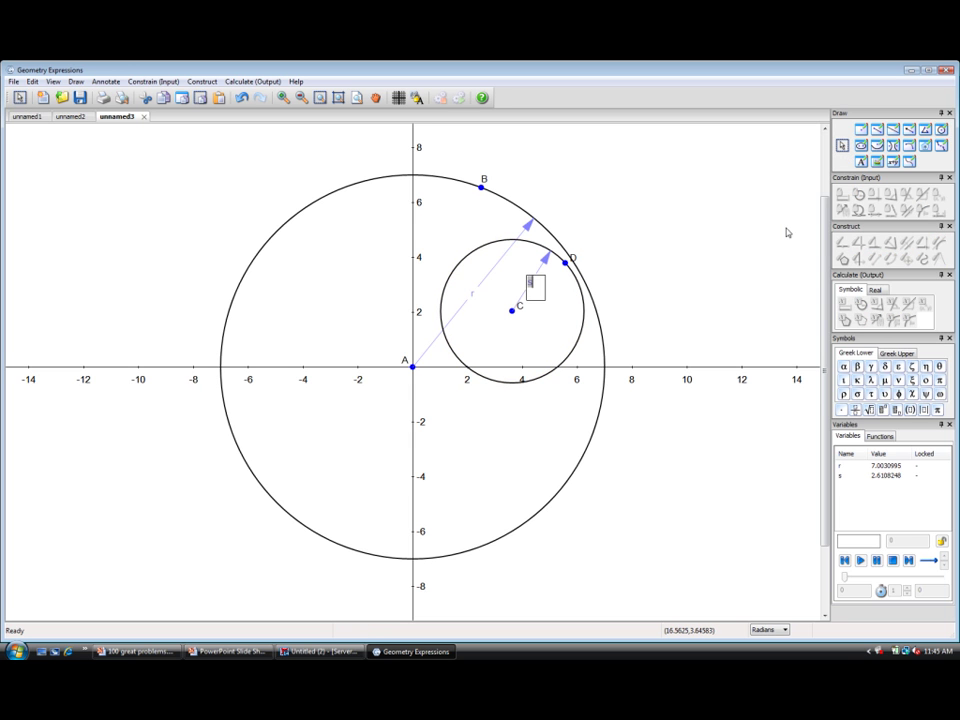
type("r/2")
key("Return")
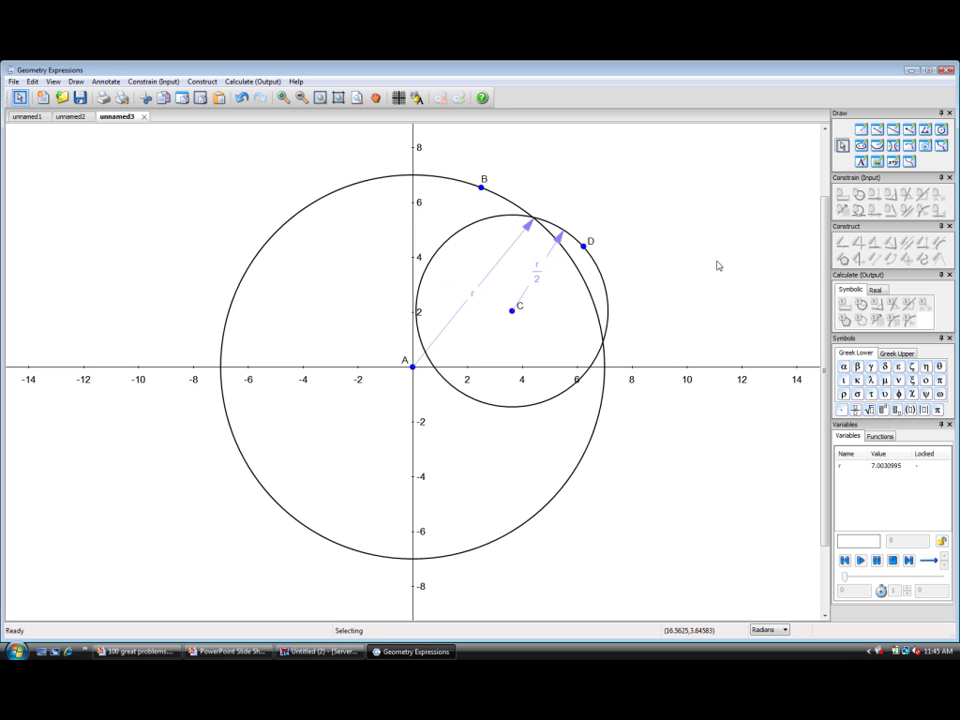
Step: Move point D to where the two circles cross, and constrain the small circle tangent to the large circle
left_click(584, 247)
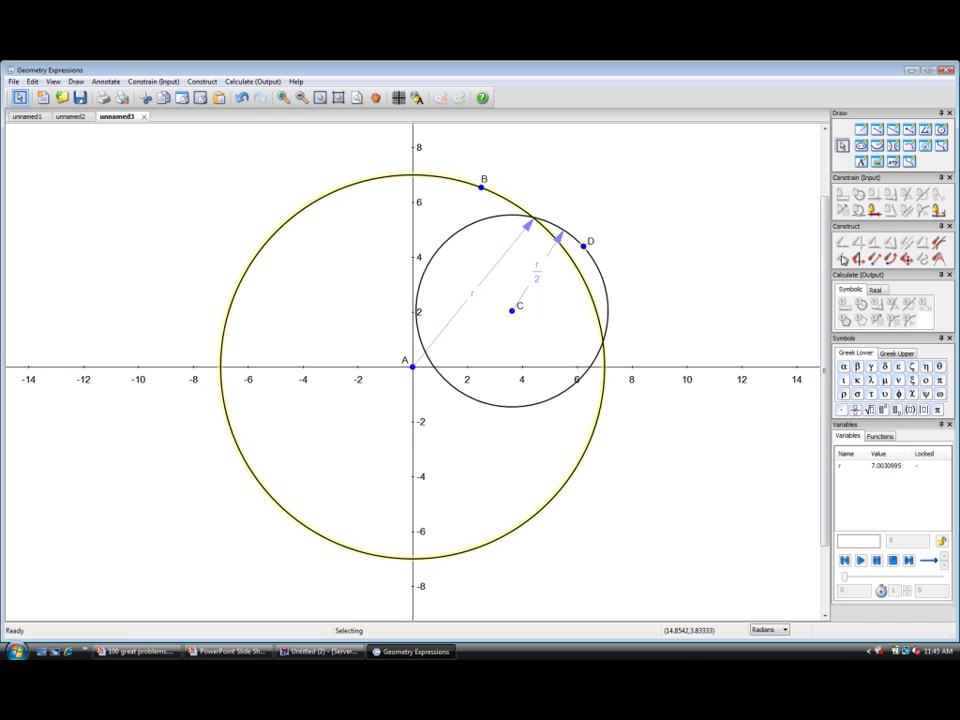
left_click_drag(584, 245, 533, 216)
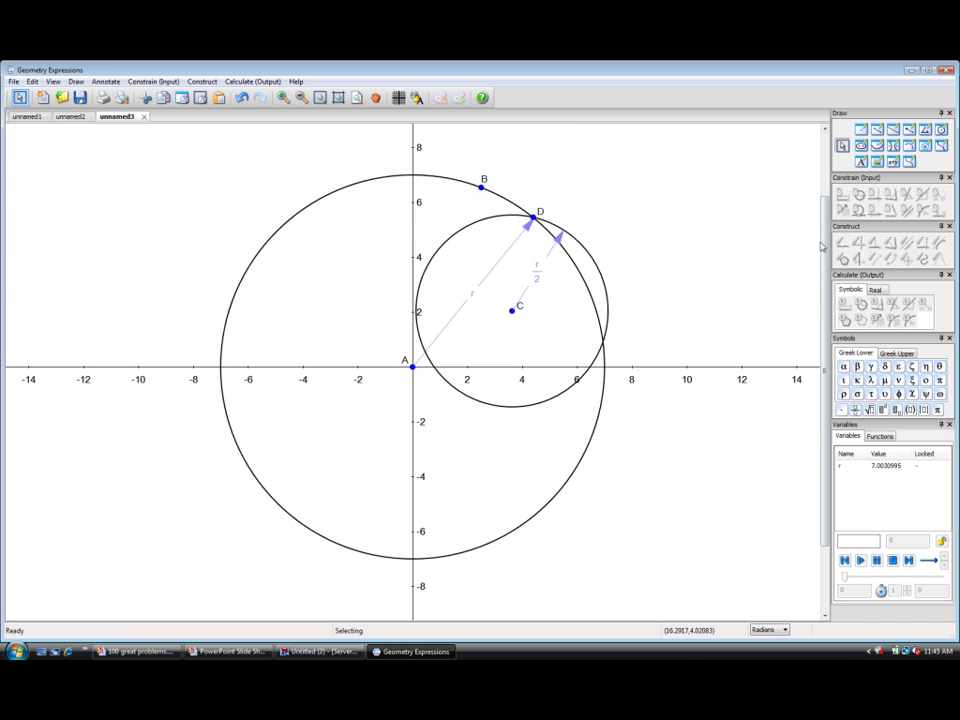
left_click(582, 258)
left_click(579, 271, "shift")
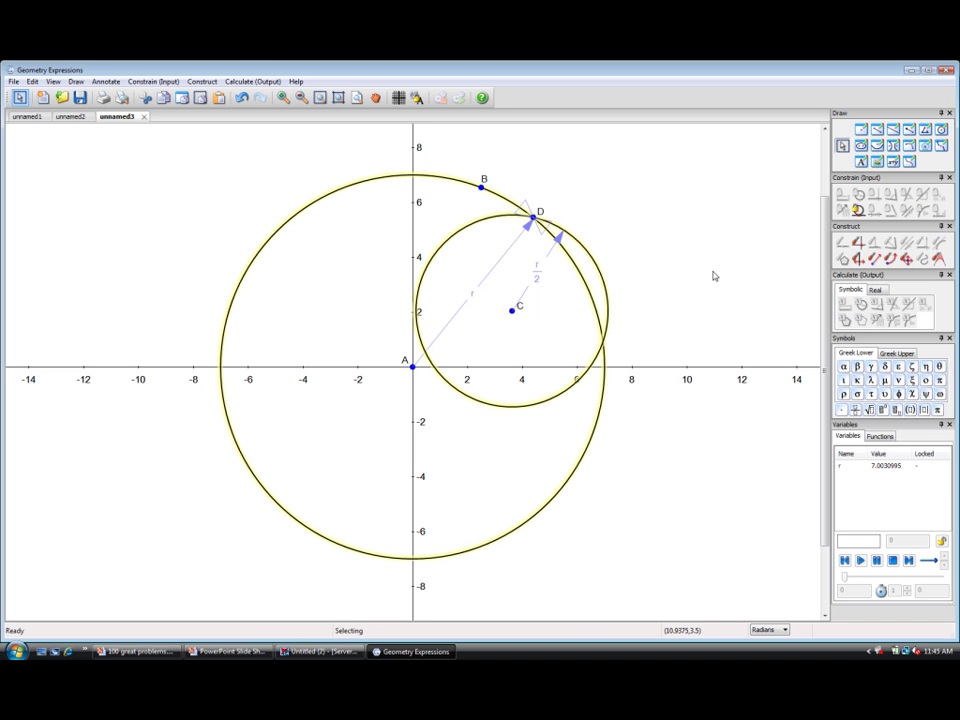
left_click(858, 209)
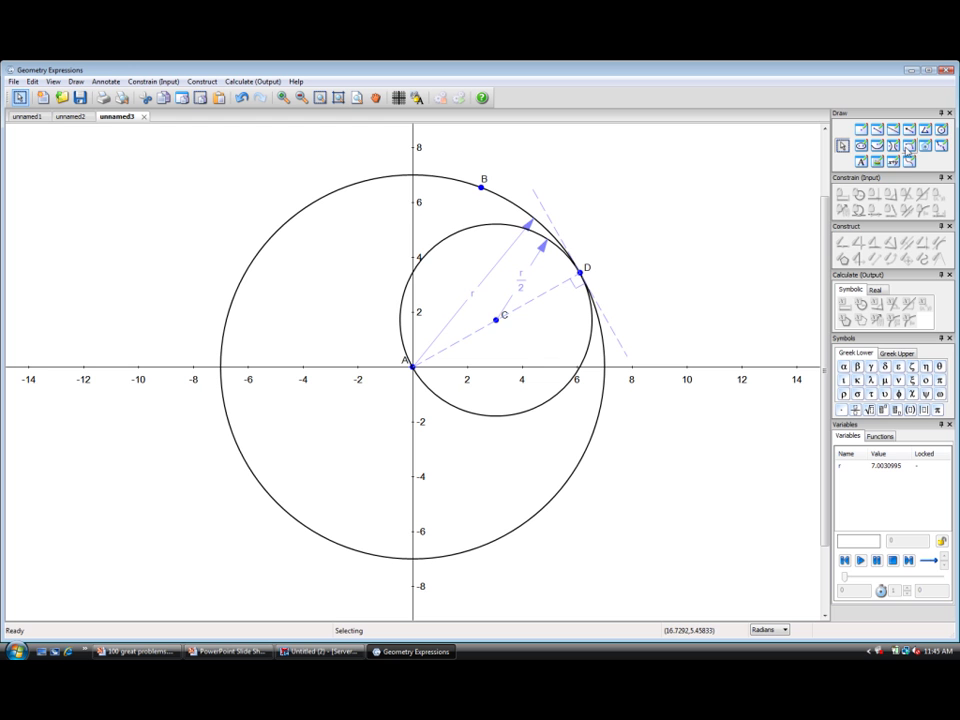
Step: Draw a line segment from the origin point A to point D
left_click(877, 130)
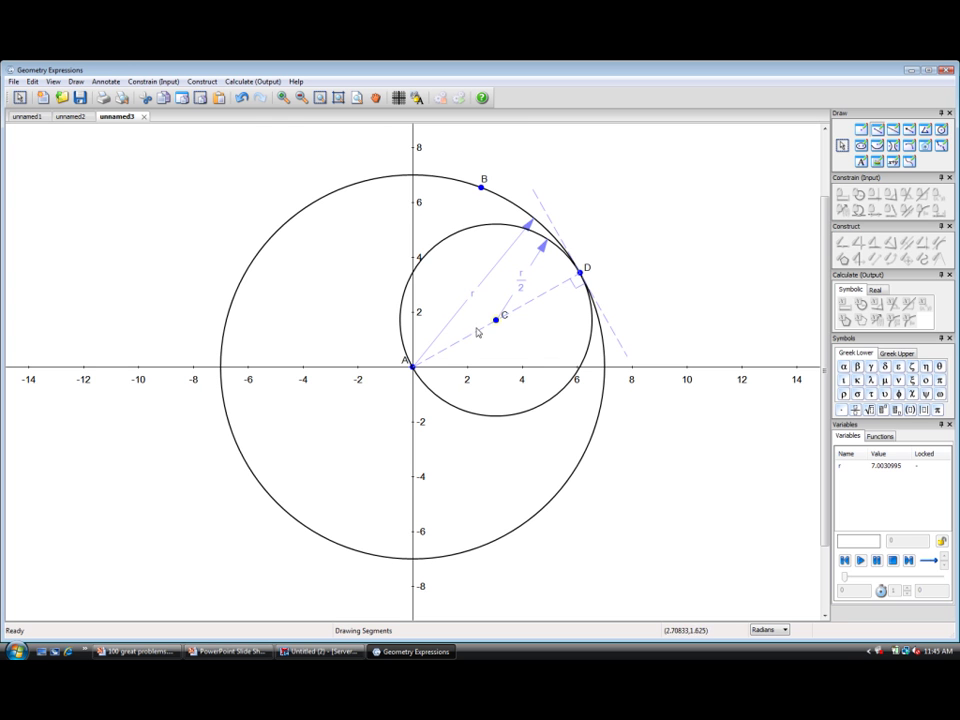
left_click_drag(413, 367, 581, 272)
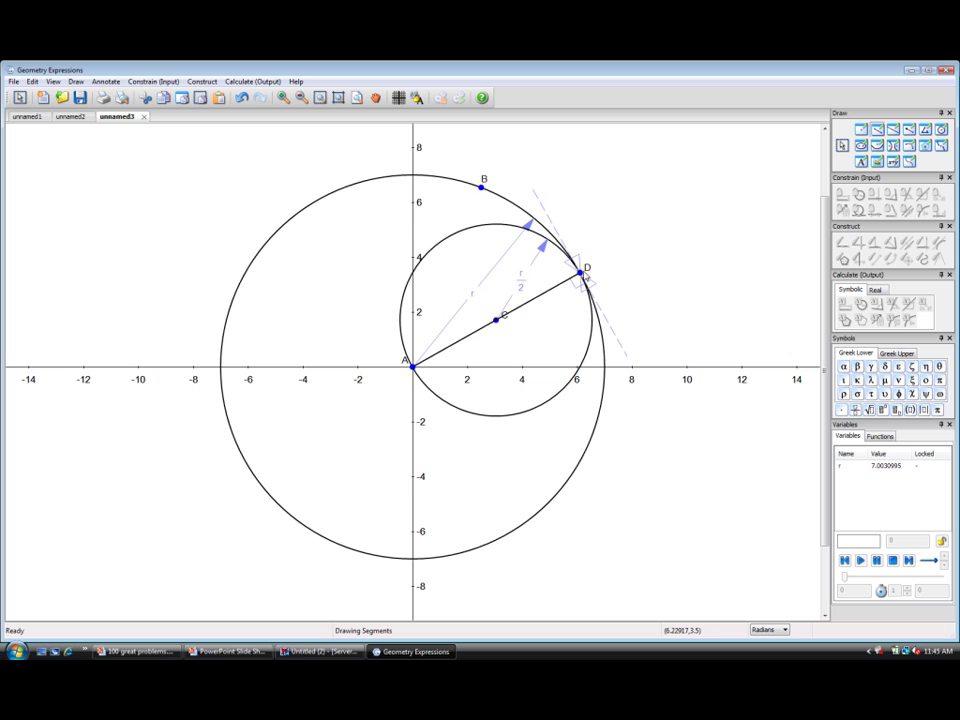
key("Escape")
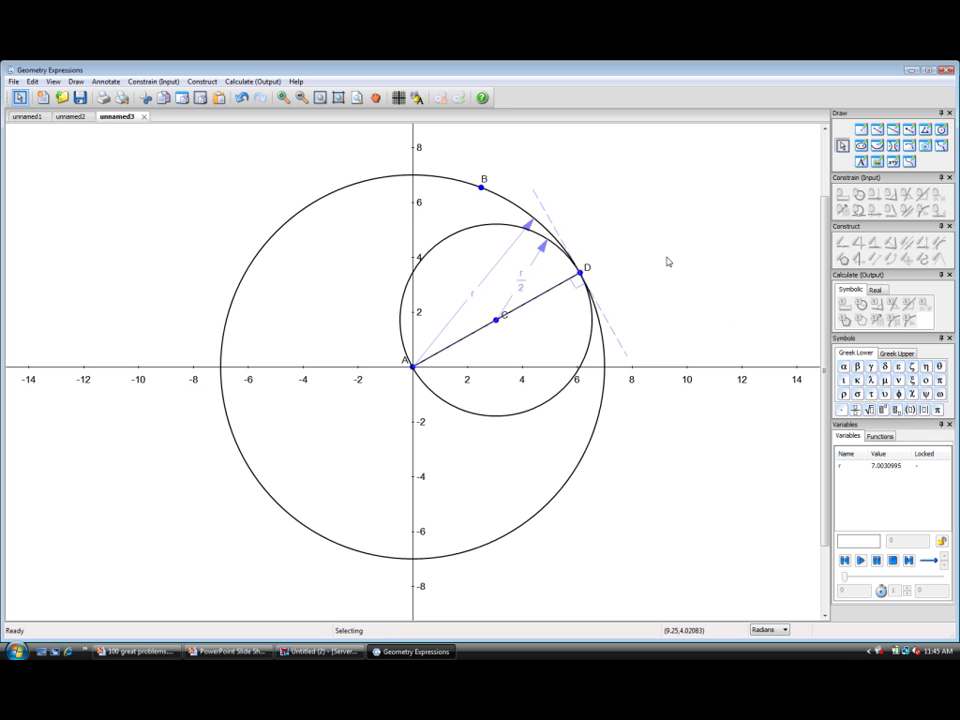
Step: Constrain the angle between segment AD and the x-axis to θ
left_click(531, 300)
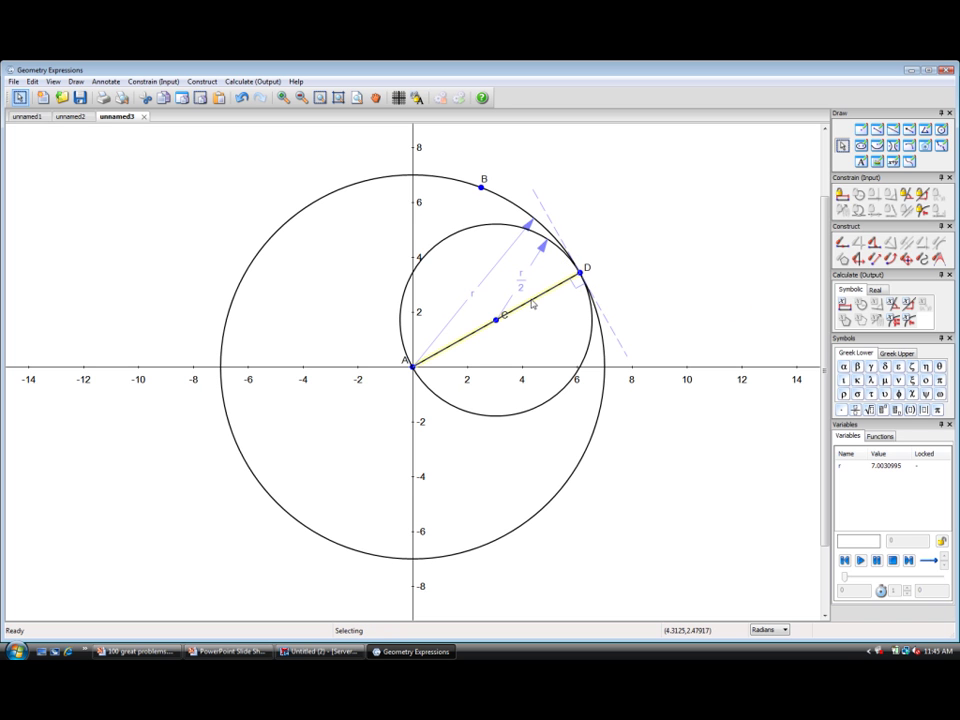
left_click(552, 369, "shift")
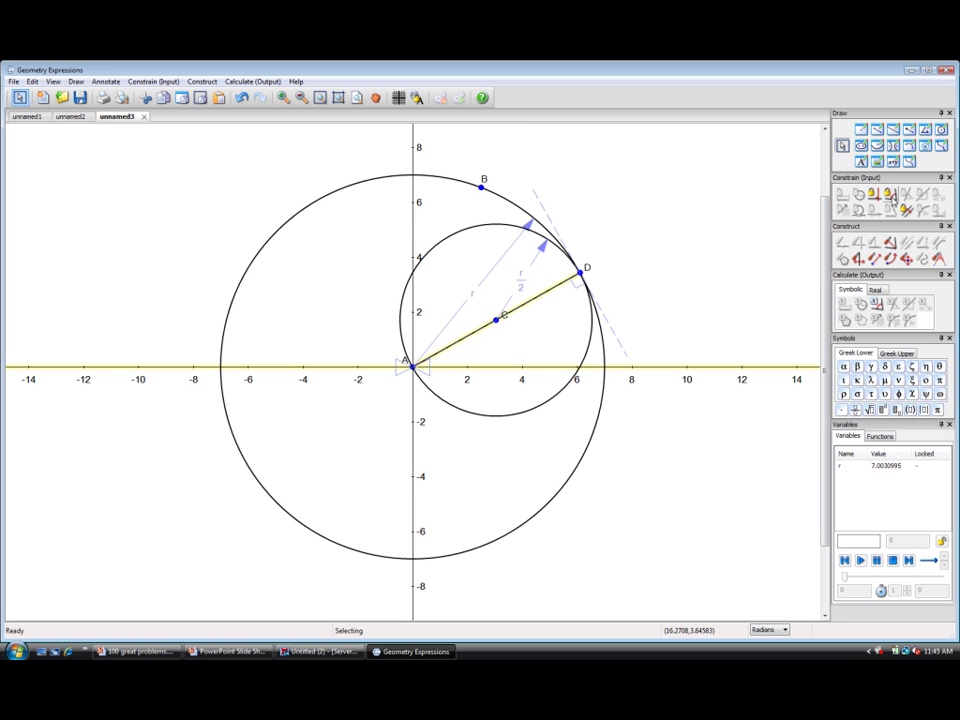
left_click(845, 213)
key("Return")
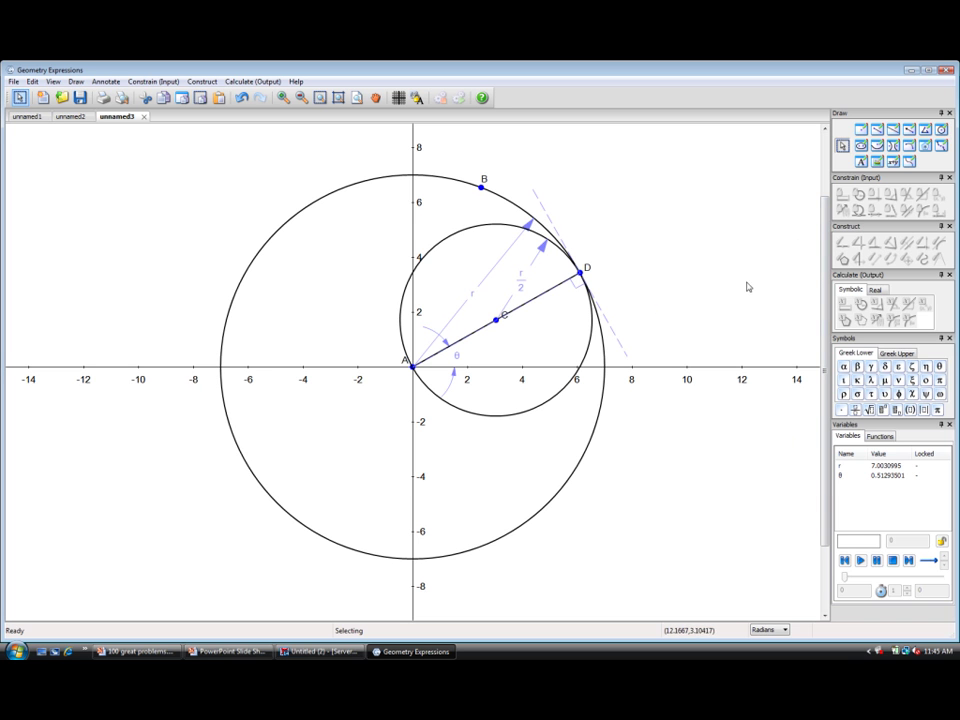
Step: Draw a regular 8-sided polygon centred at C with its first vertex on the small circle
left_click(877, 130)
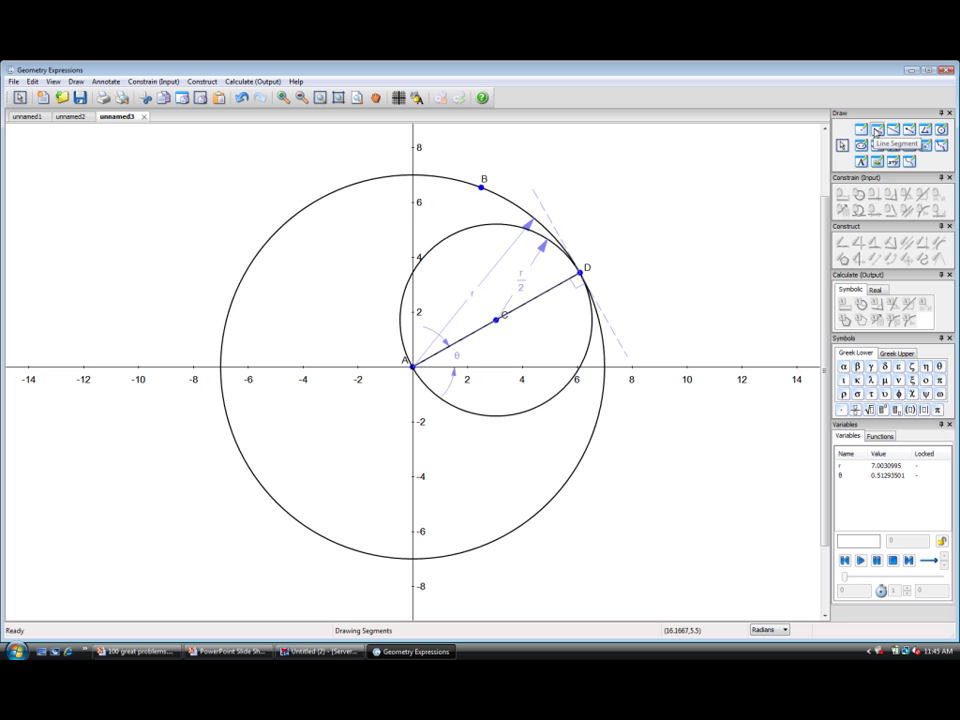
left_click(843, 146)
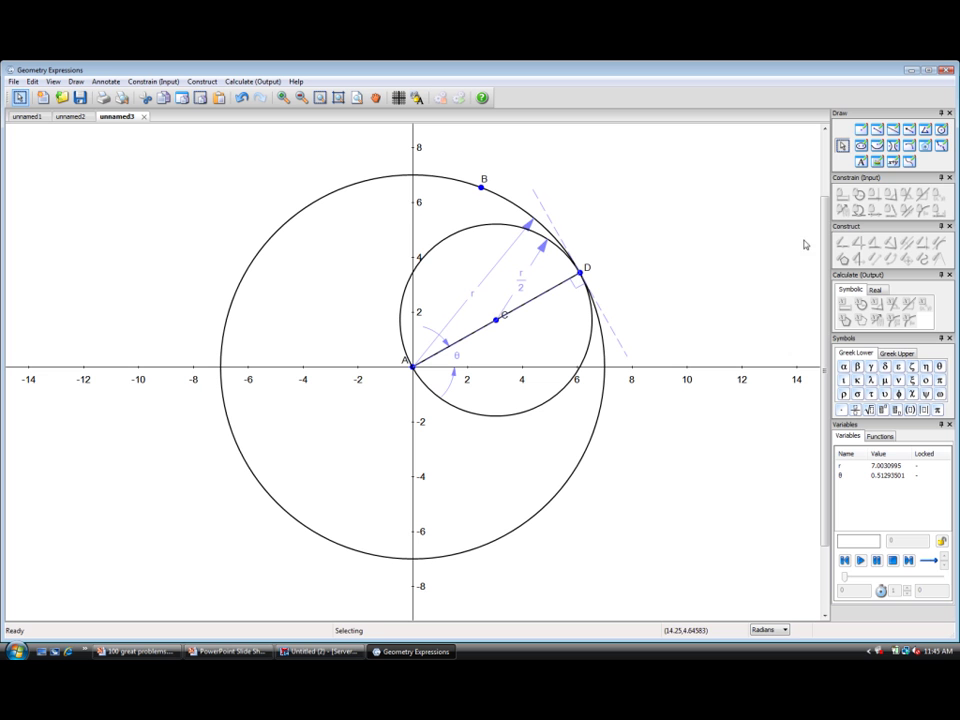
left_click(925, 147)
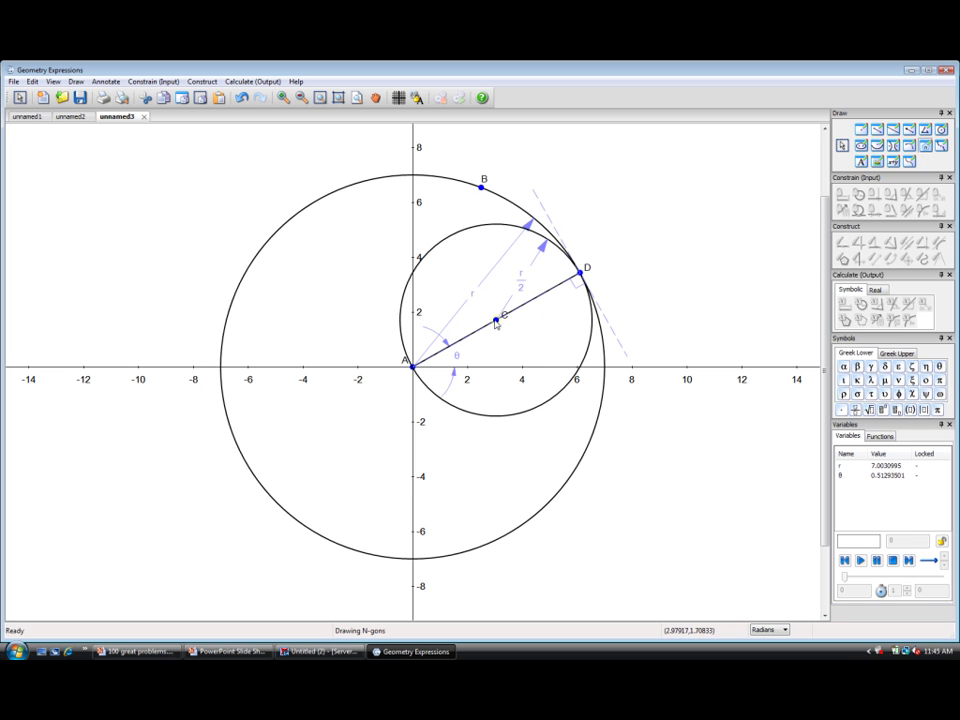
left_click_drag(496, 322, 591, 336)
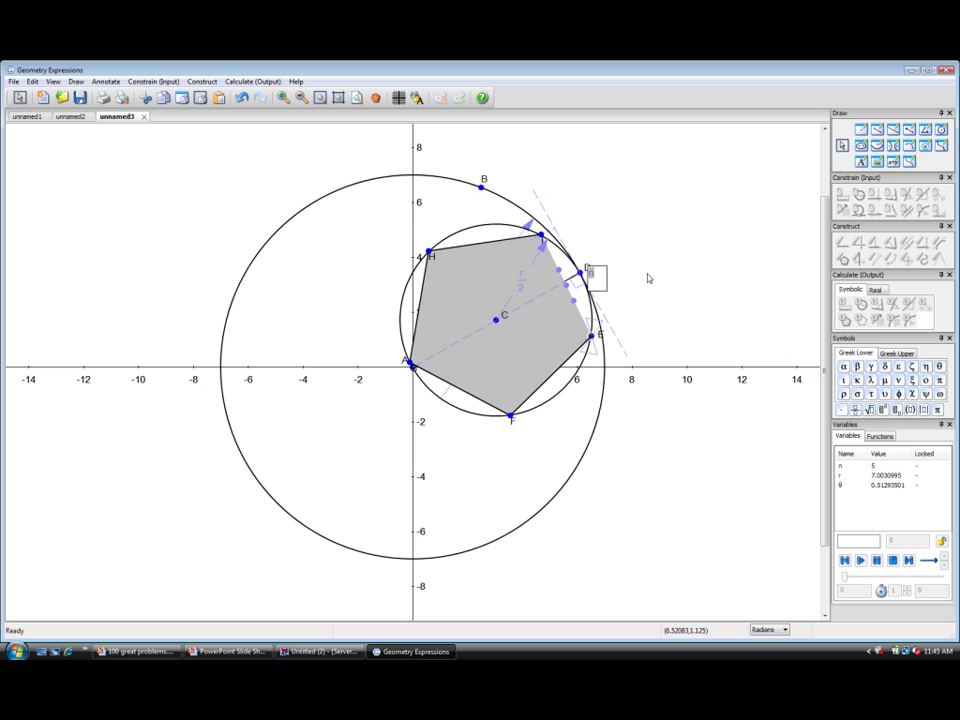
type("8")
key("Return")
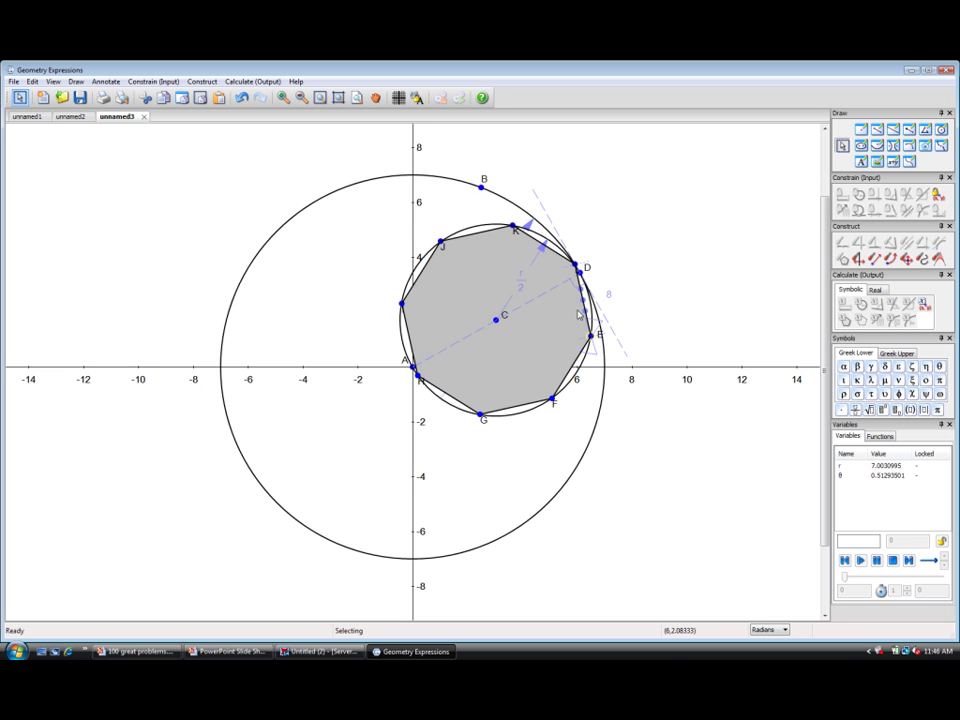
Step: Vary the value of θ to move the small circle around inside the large one, ending at about 0.446
left_click(855, 475)
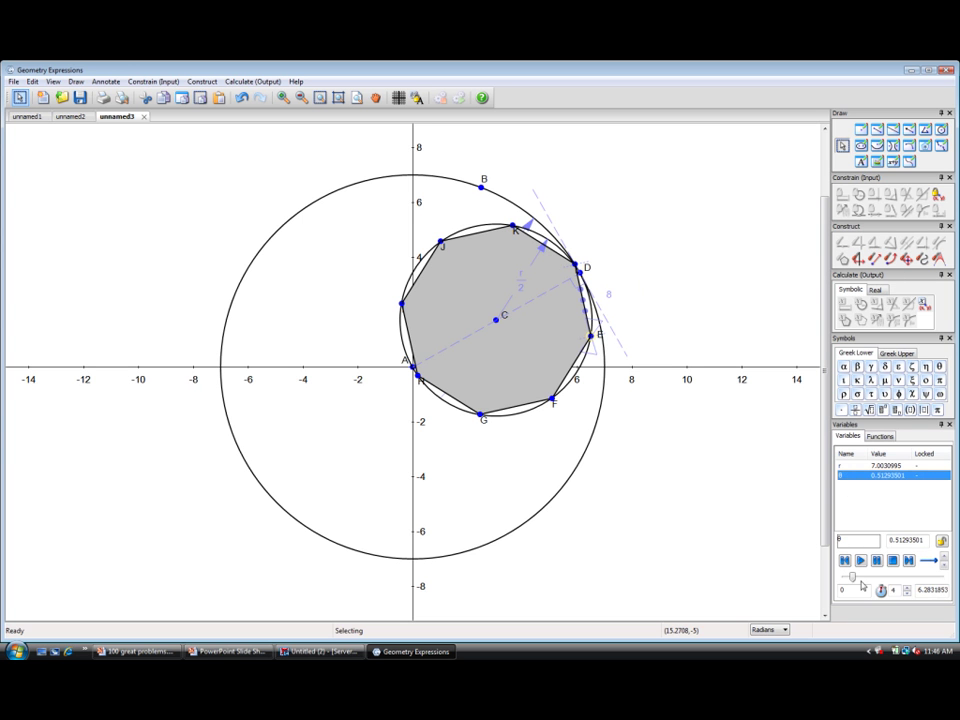
mouse_move(853, 578)
left_mouse_down()
mouse_move(882, 590)
mouse_move(853, 598)
left_mouse_up()
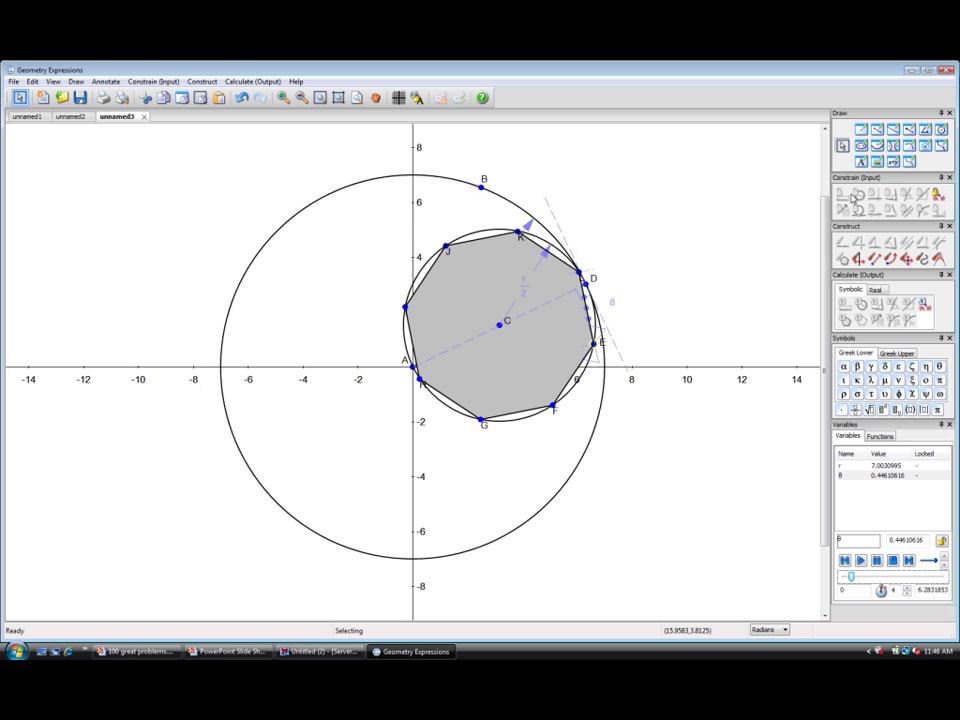
Step: Draw a line segment from the small circle's centre C to the polygon vertex E
left_click(878, 131)
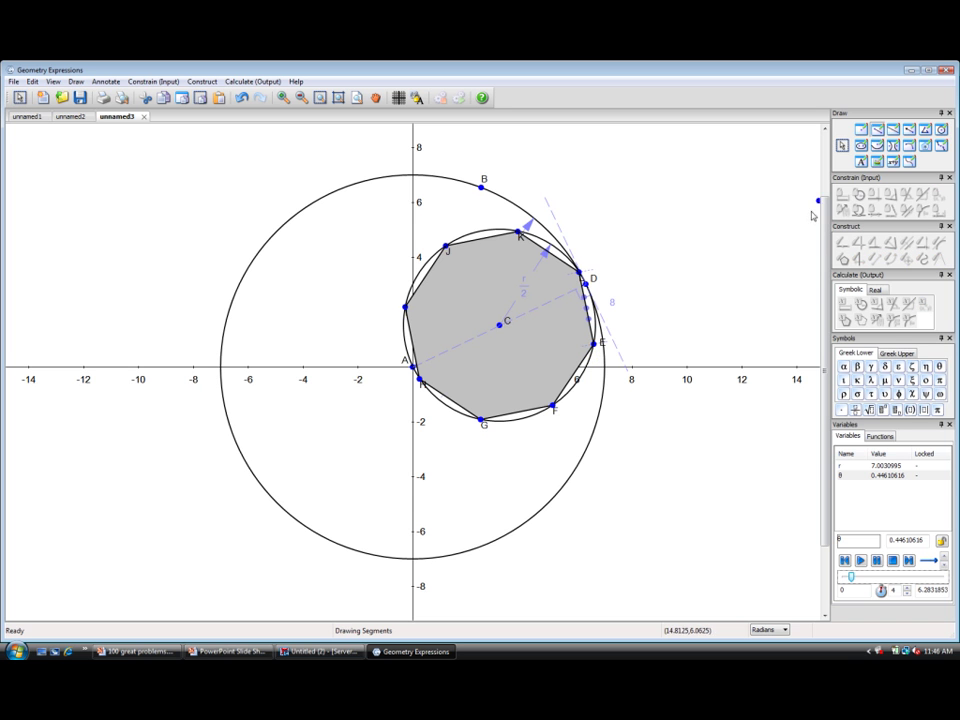
left_click(500, 324)
left_click(594, 343)
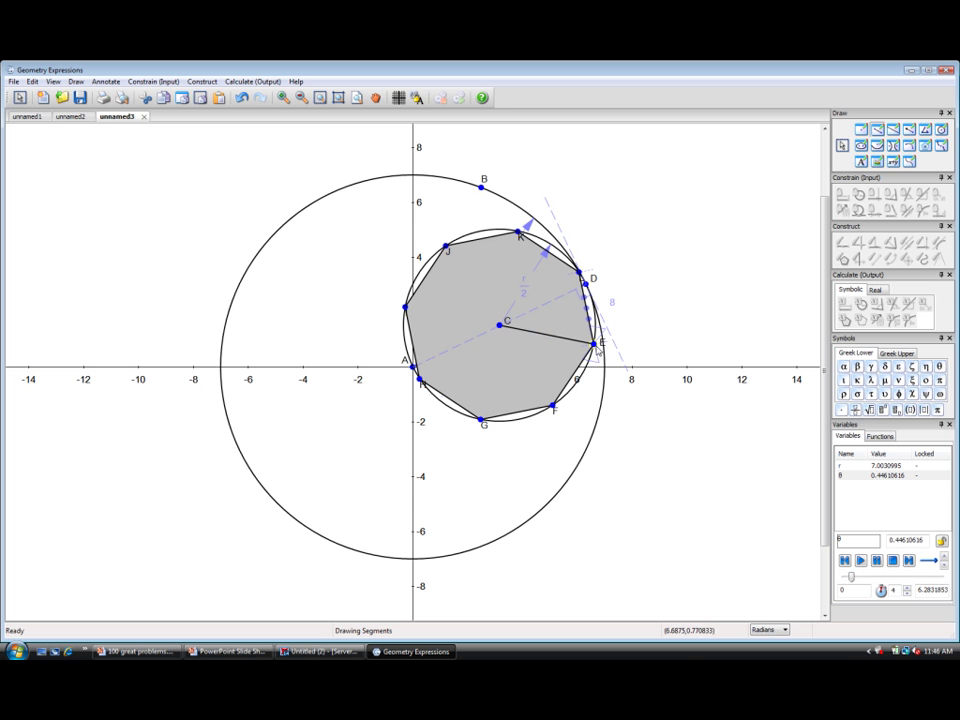
key("Escape")
Step: Set the octagon's fill transparency to 60%
left_click(506, 395)
right_click(506, 396)
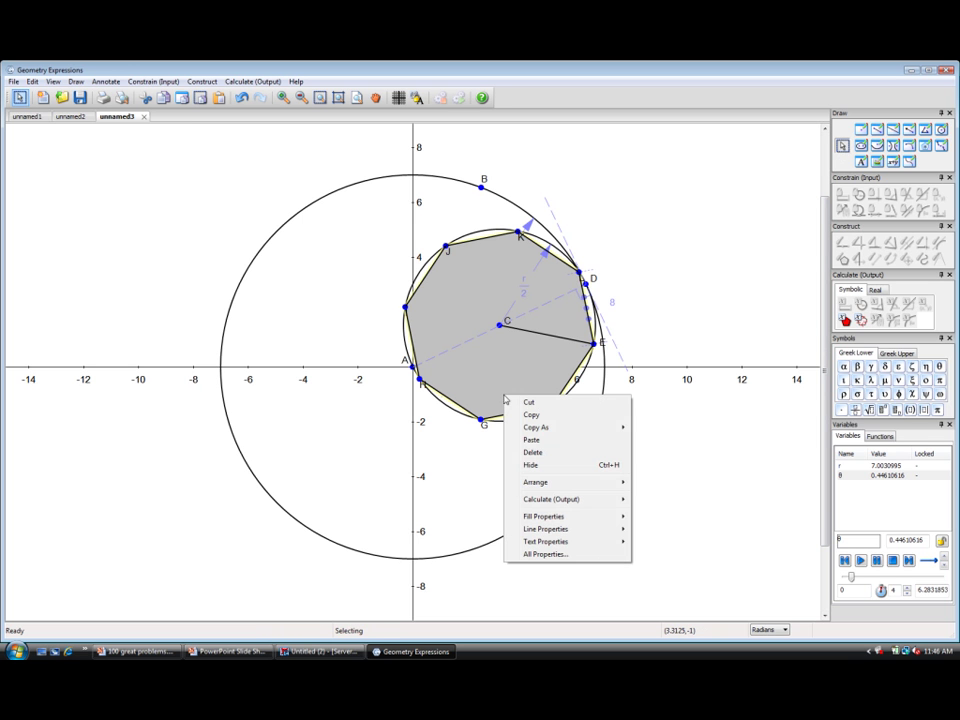
mouse_move(585, 519)
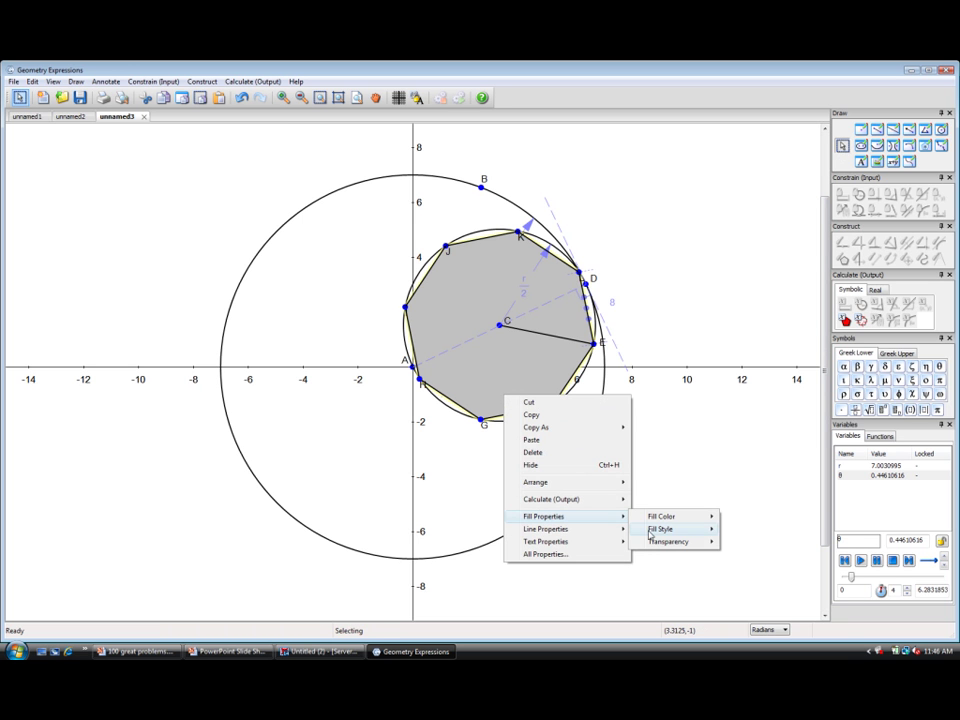
mouse_move(650, 535)
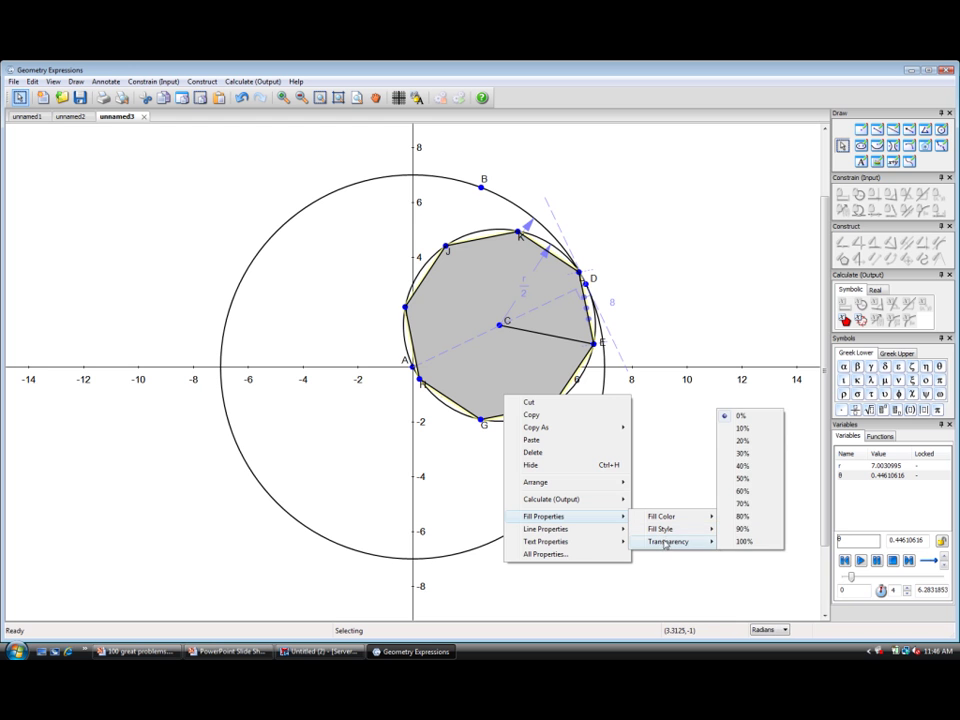
left_click(746, 492)
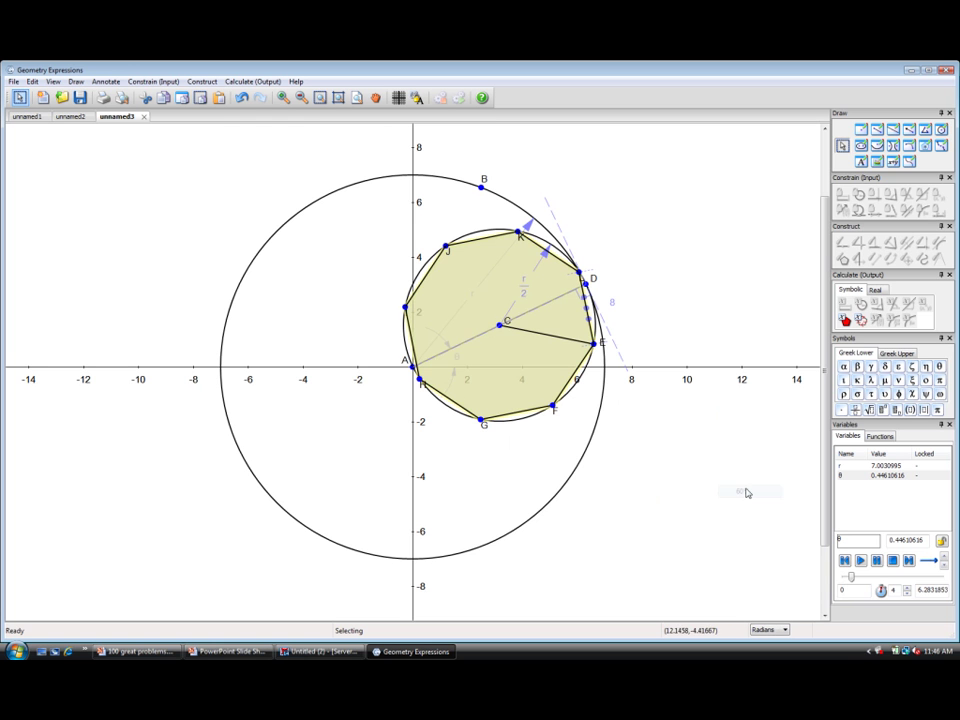
Step: Constrain the angle between the line through A, C and D and segment CE to 2θ
left_click(754, 247)
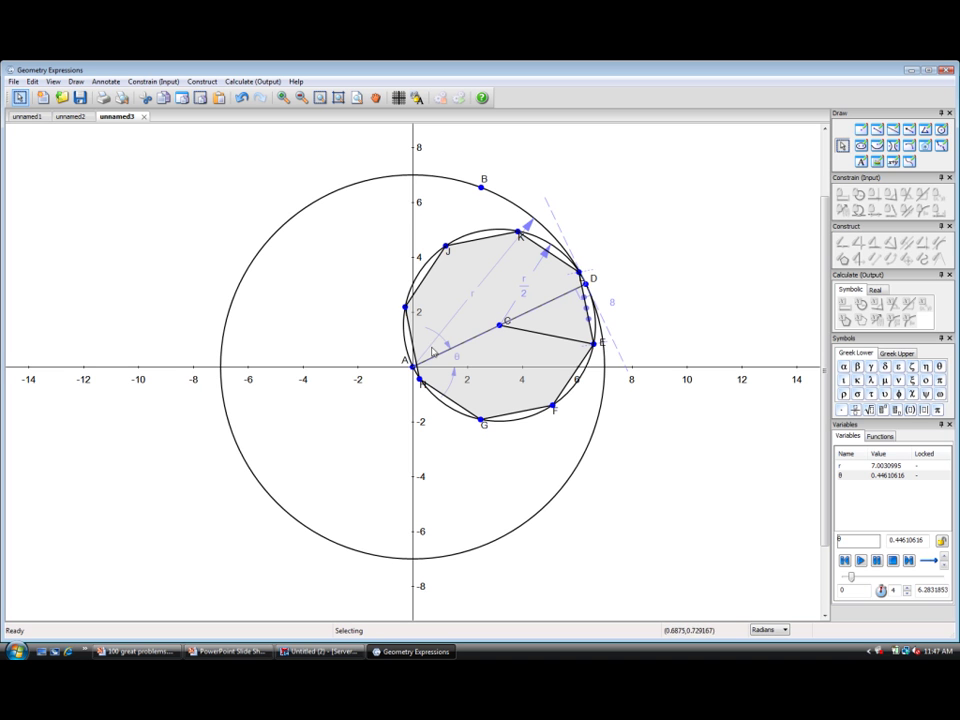
left_click(537, 311)
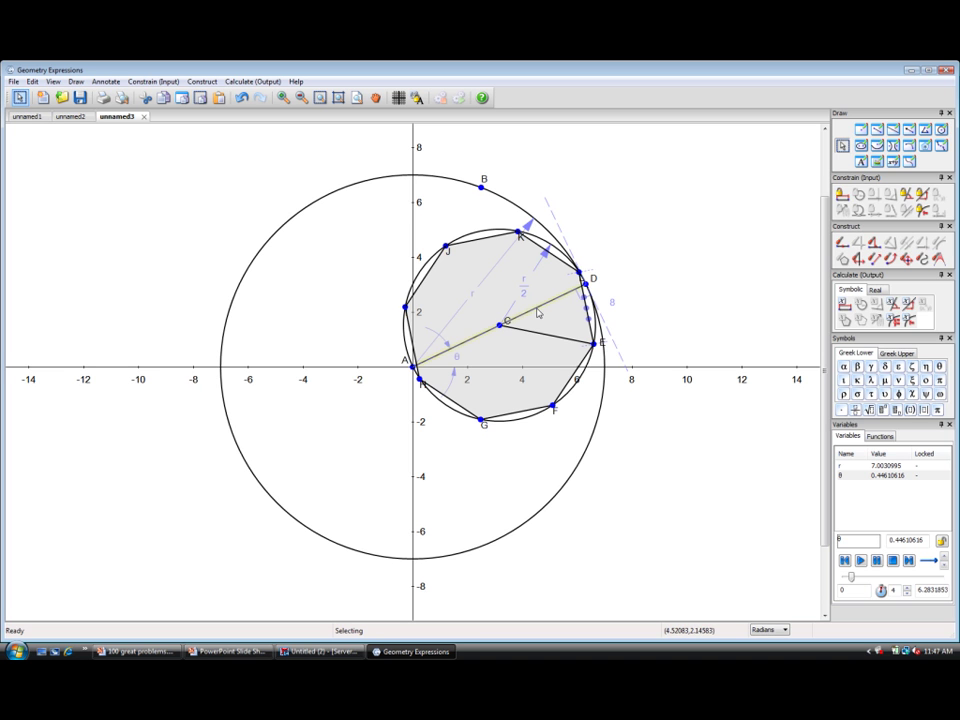
left_click(548, 335, "shift")
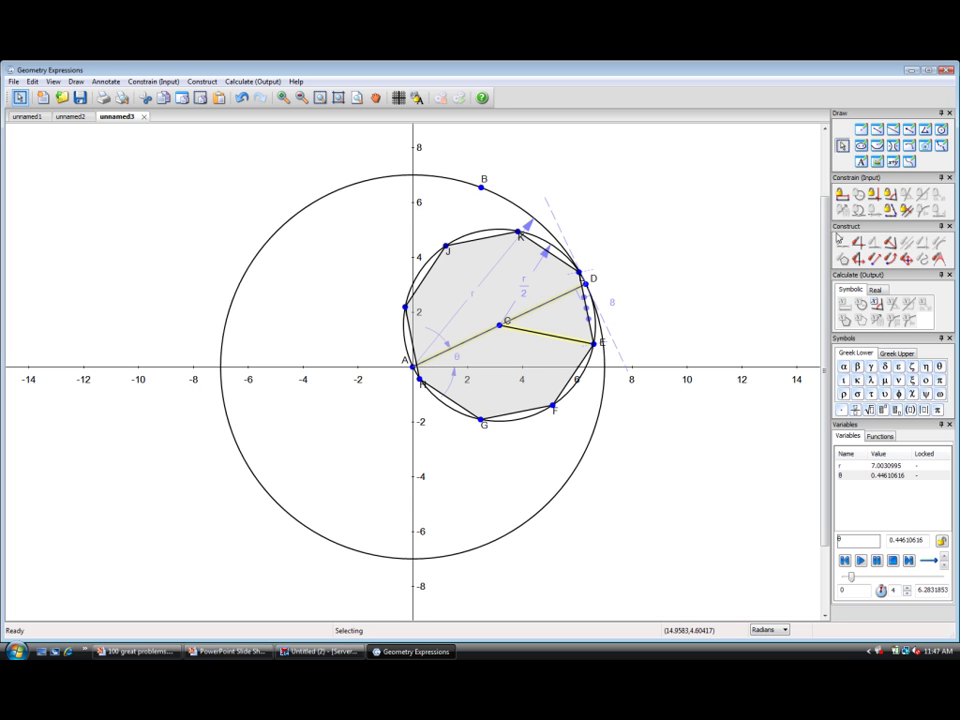
left_click(884, 200)
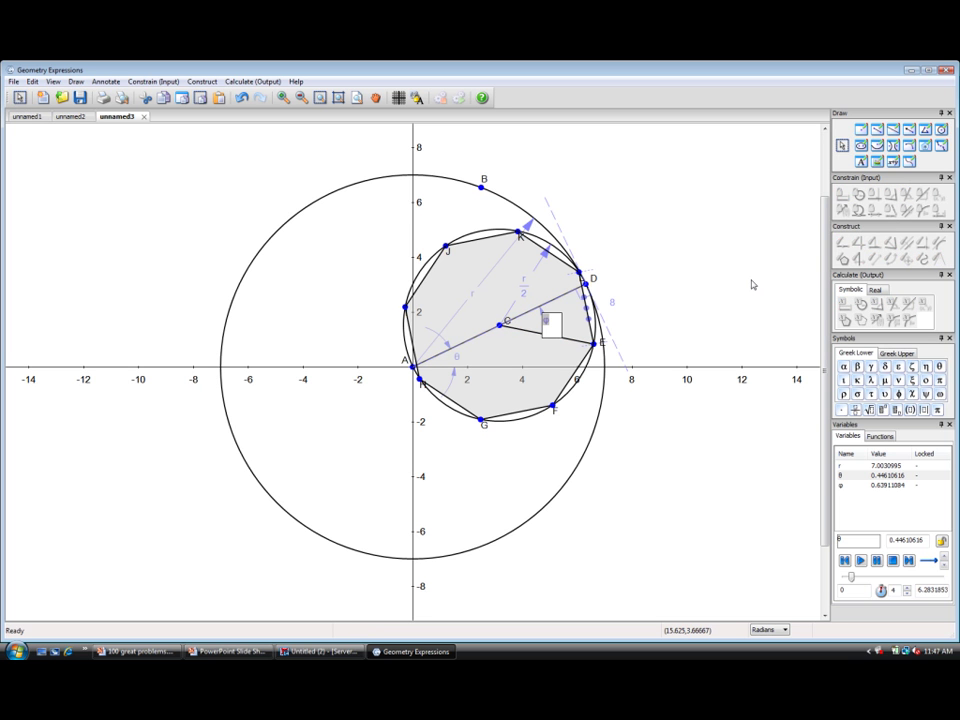
type("2*")
left_click(940, 366)
left_click(748, 307)
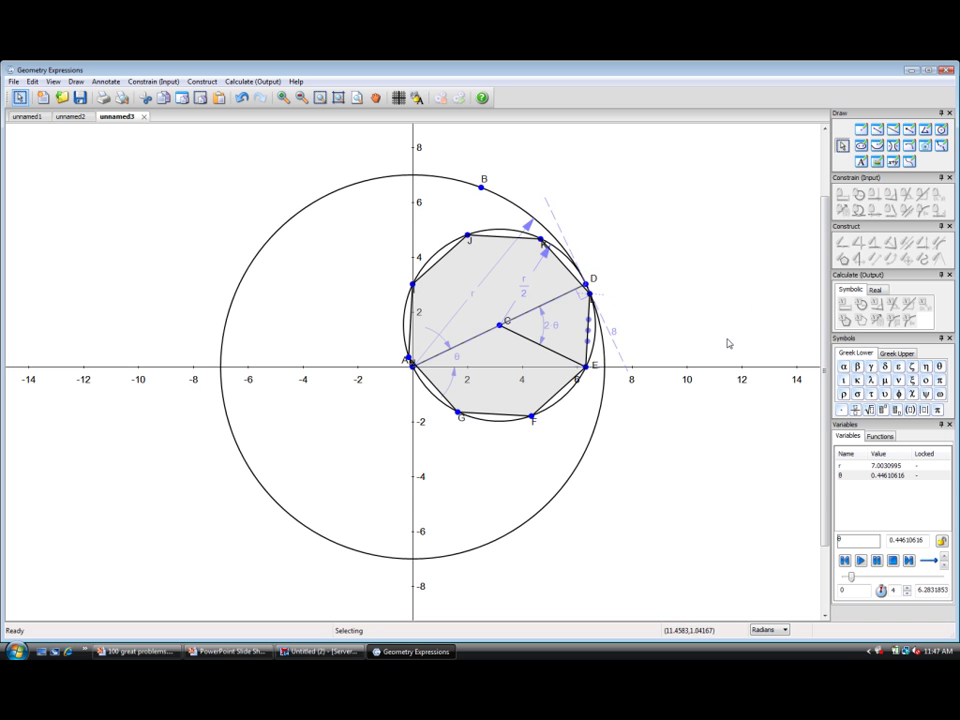
Step: Vary θ to roll the small circle around inside the large one, ending at about 0.741
left_click(845, 476)
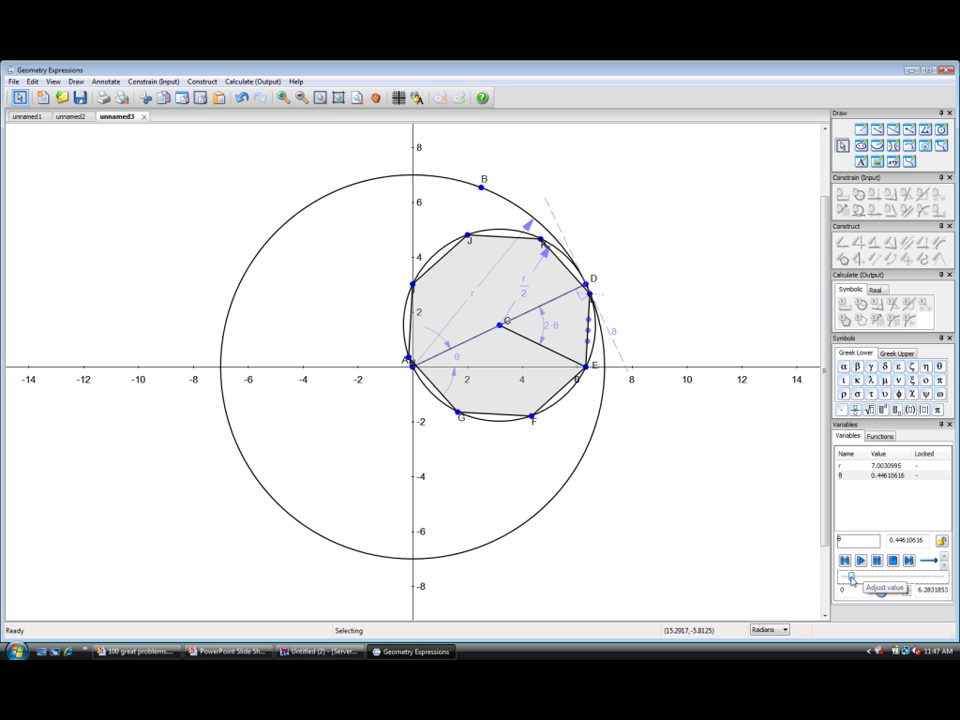
left_click_drag(851, 580, 881, 590)
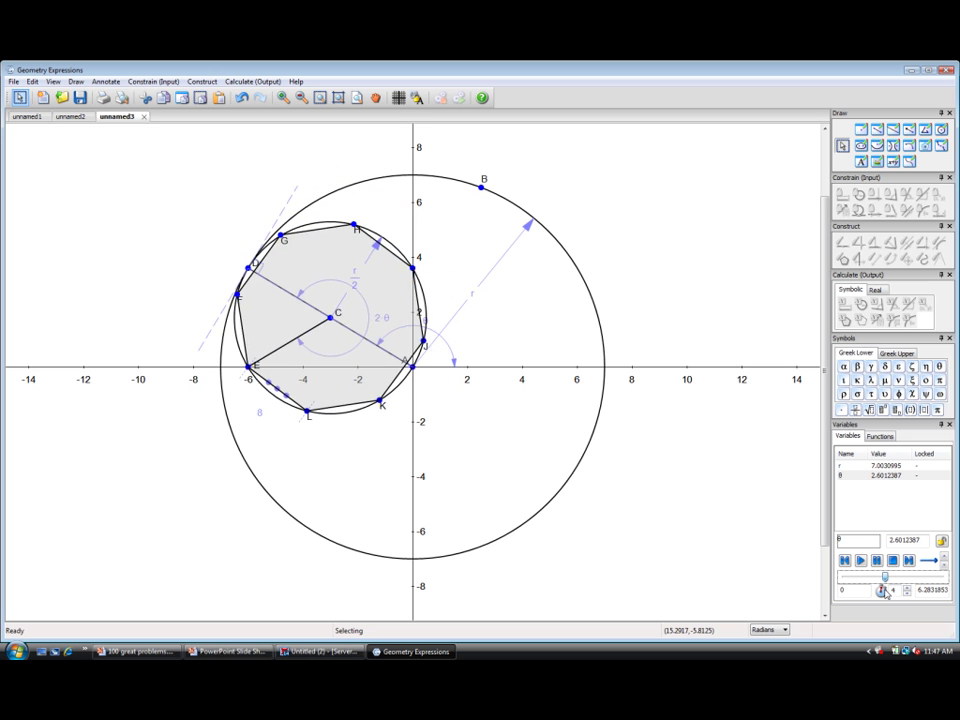
left_click_drag(884, 592, 860, 602)
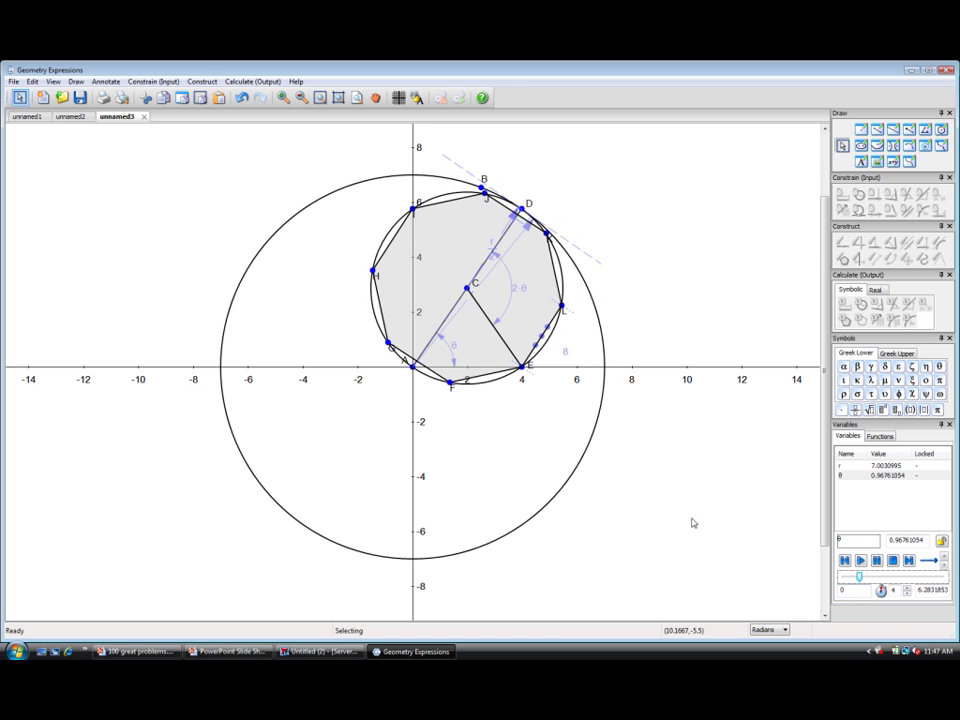
left_click(520, 370)
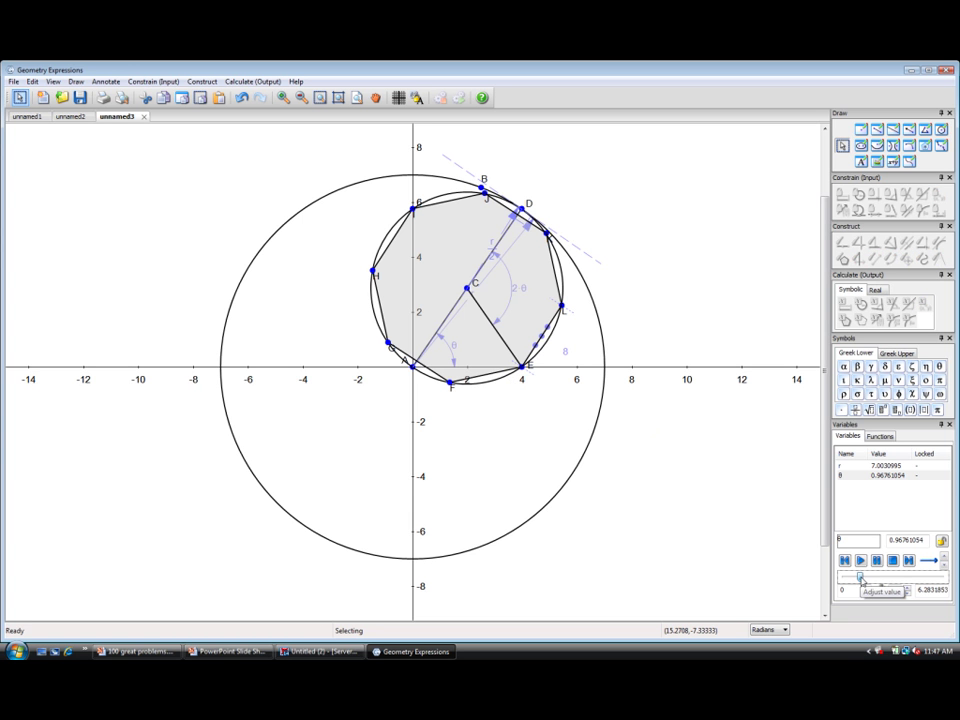
mouse_move(860, 579)
left_mouse_down()
mouse_move(889, 592)
mouse_move(857, 599)
left_mouse_up()
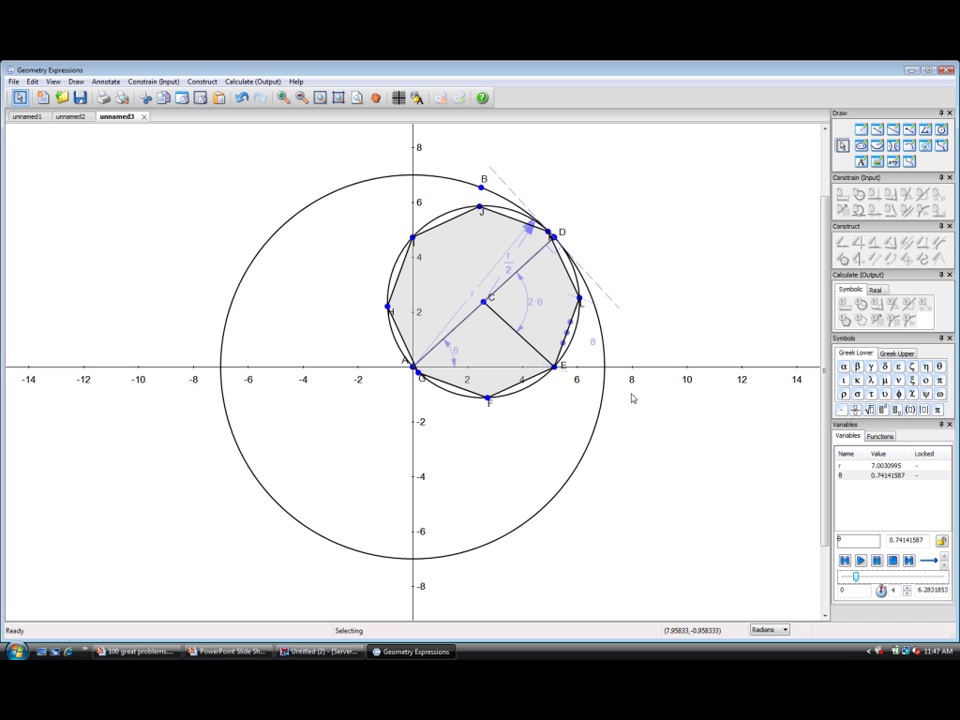
Step: Calculate the symbolic coordinates of polygon vertex E and place the output below and beyond the octagon
left_click(566, 373)
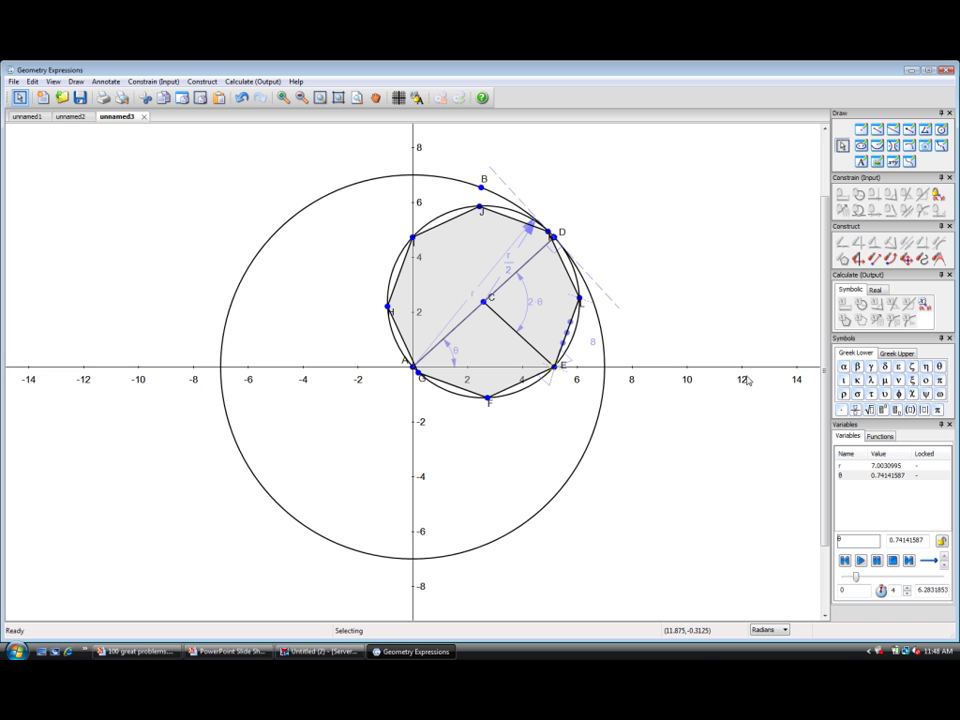
left_click(922, 310)
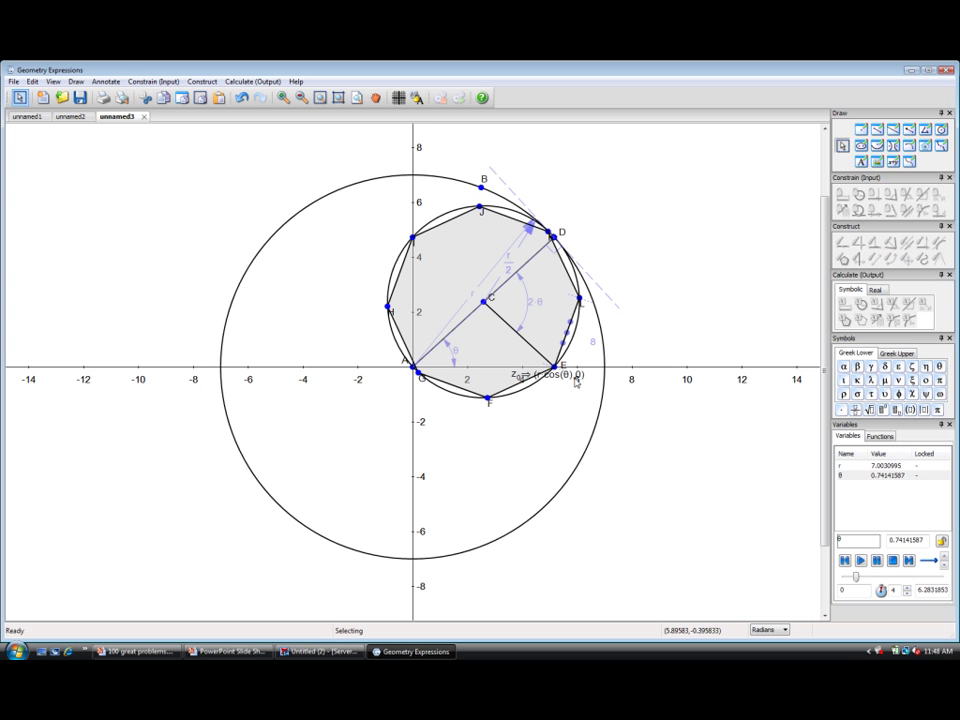
left_click_drag(566, 380, 620, 412)
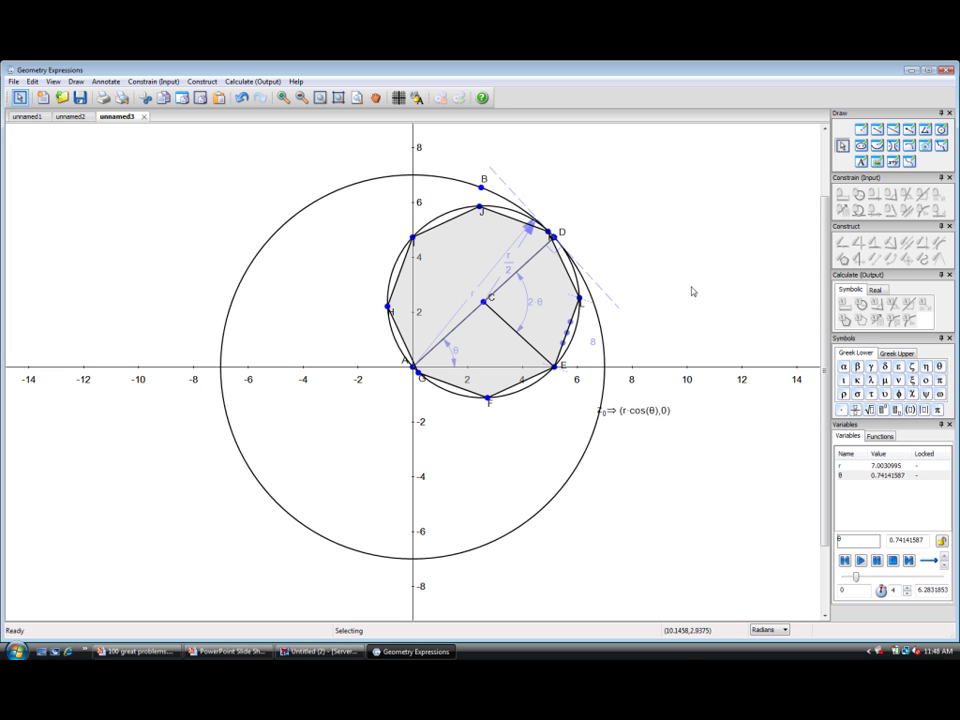
Step: Construct the locus of polygon vertex J with θ as the parametric variable, running from 0 to 6.28318530717959
left_click(481, 208)
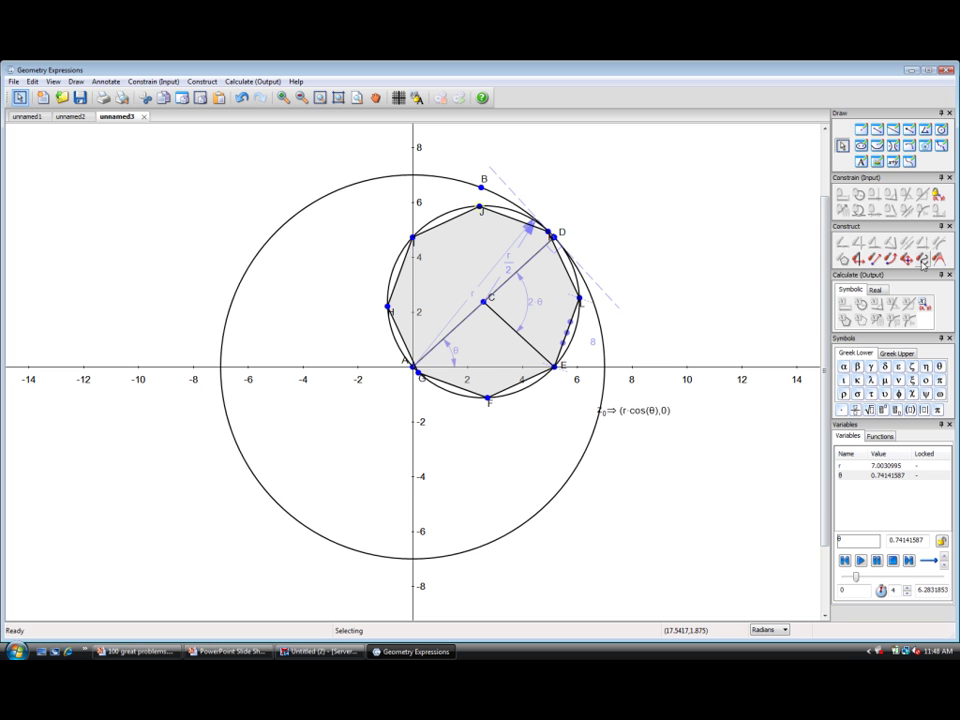
left_click(890, 259)
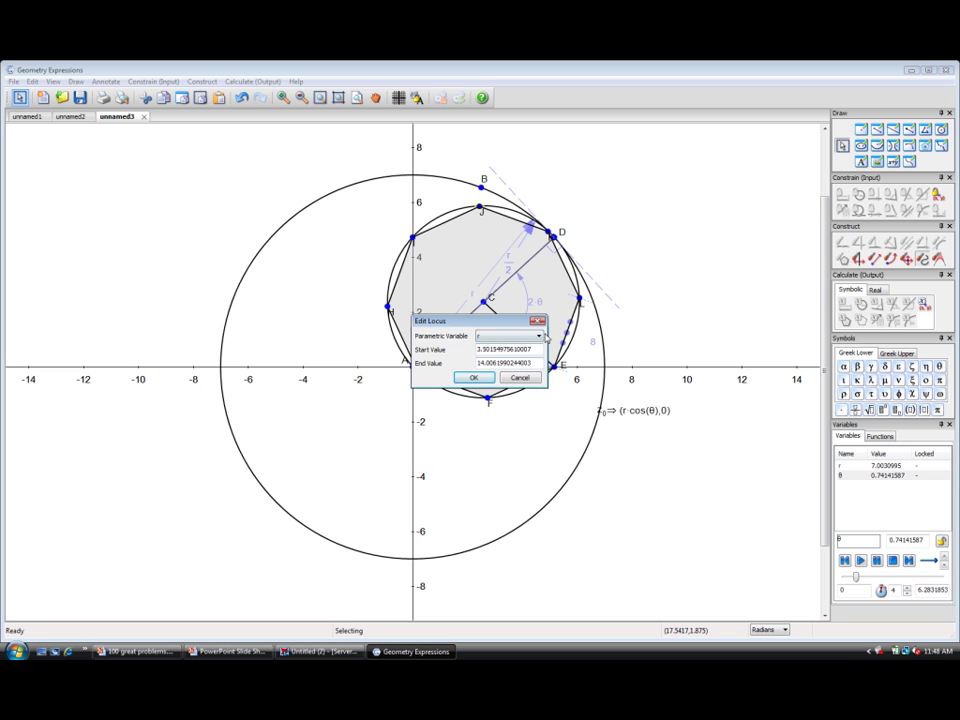
left_click(540, 336)
left_click(505, 359)
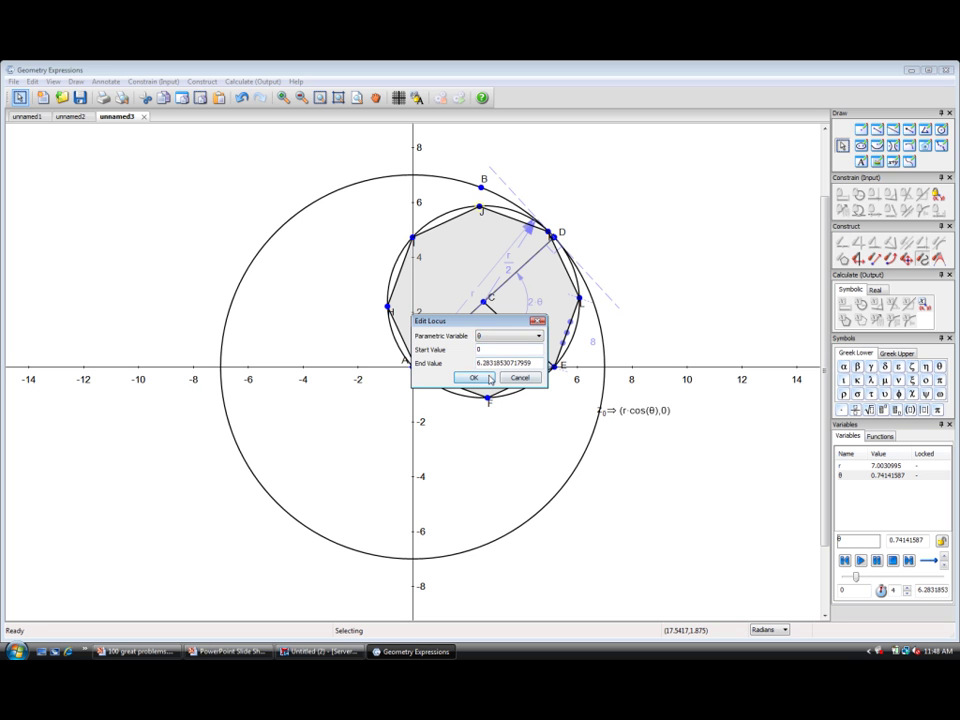
left_click(484, 380)
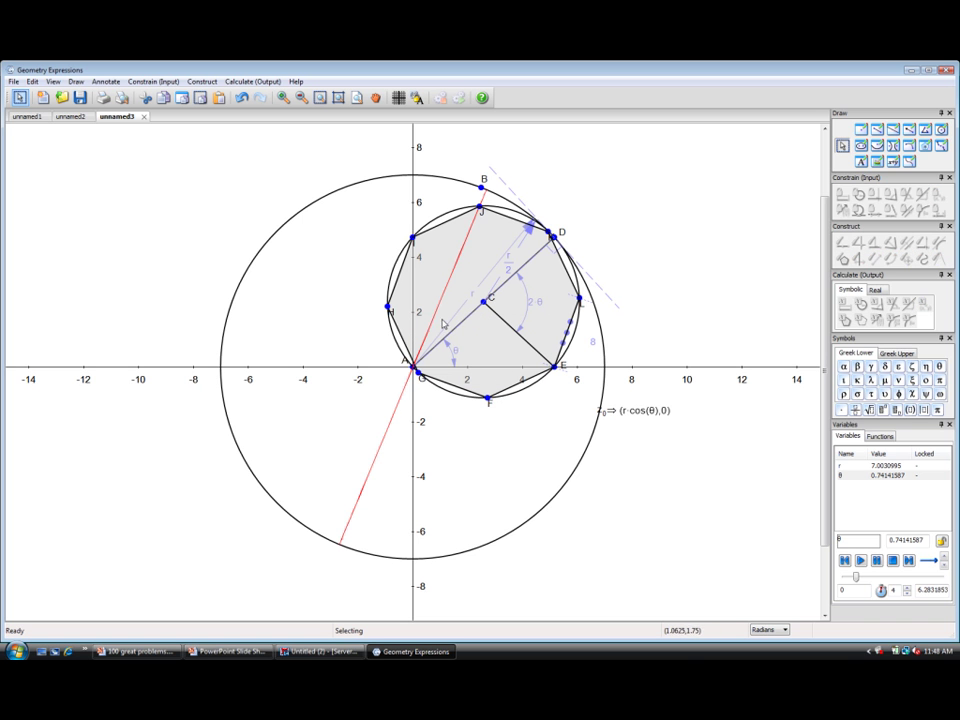
Step: Construct the locus of polygon vertex H as θ varies
left_click(390, 310)
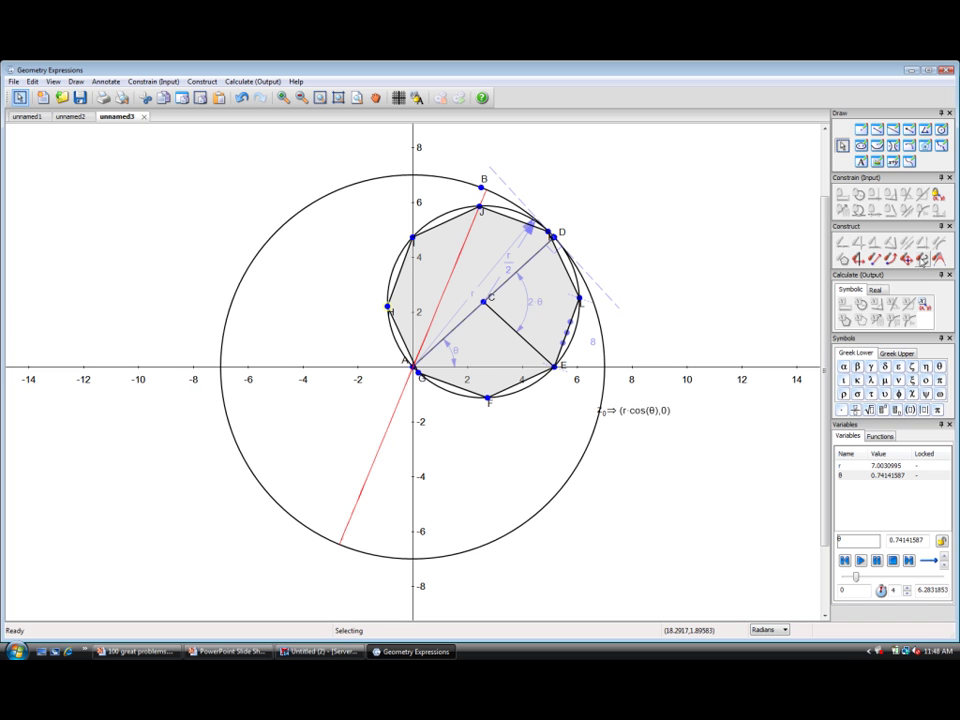
left_click(922, 259)
left_click(476, 381)
Step: Set the animation duration for θ to 20 and play the animation
left_click(862, 476)
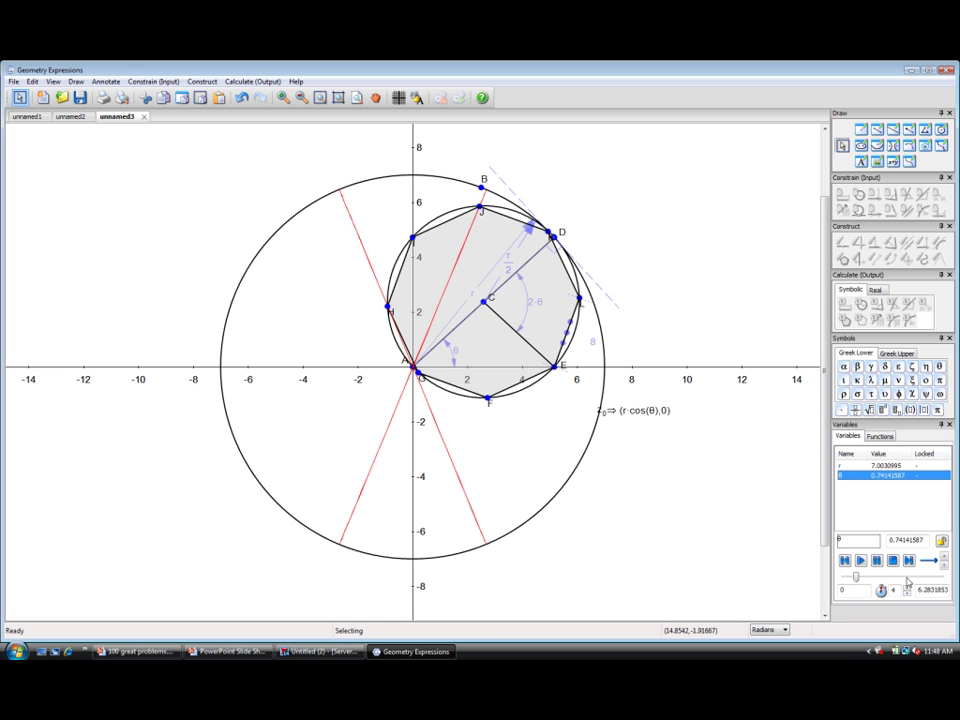
left_click(895, 592)
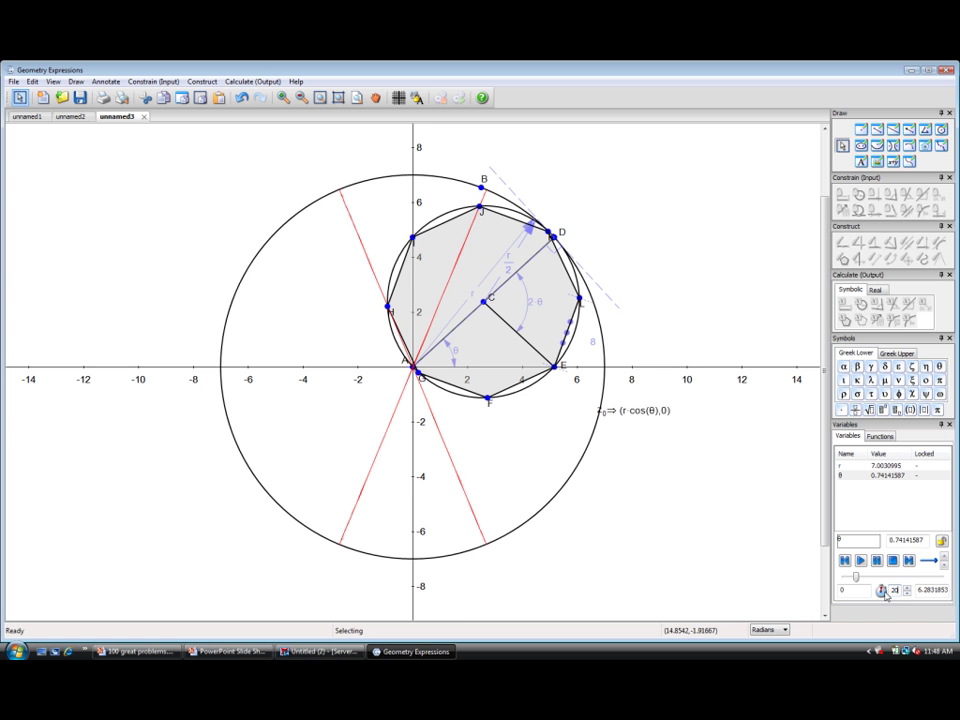
left_click(860, 561)
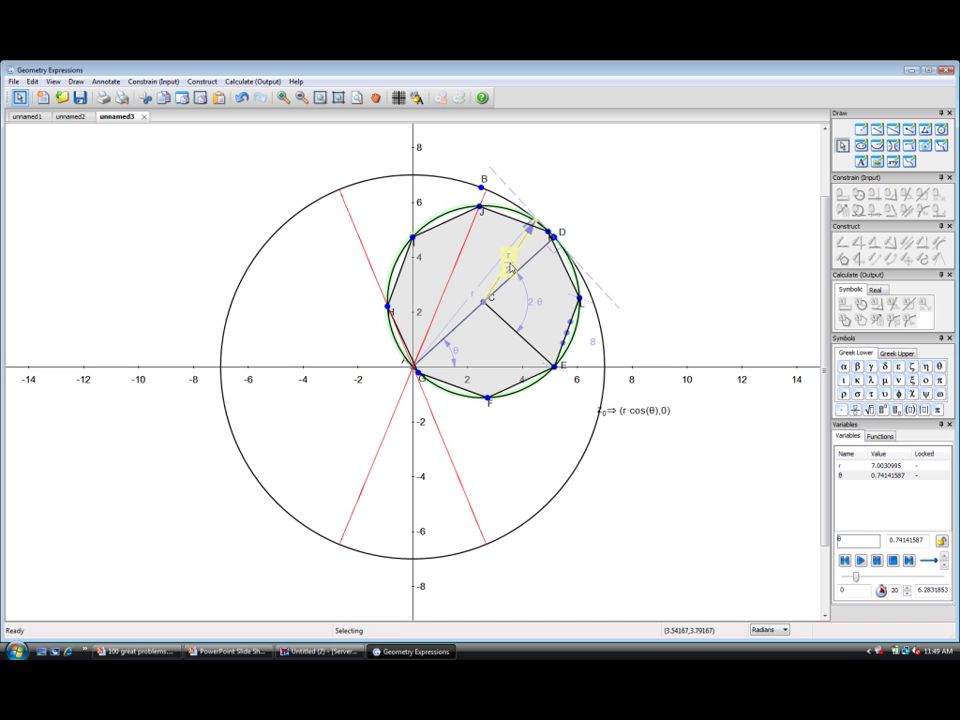
Step: Set the small circle's radius to r/4 and vary θ, ending at about 1.043
double_click(510, 267)
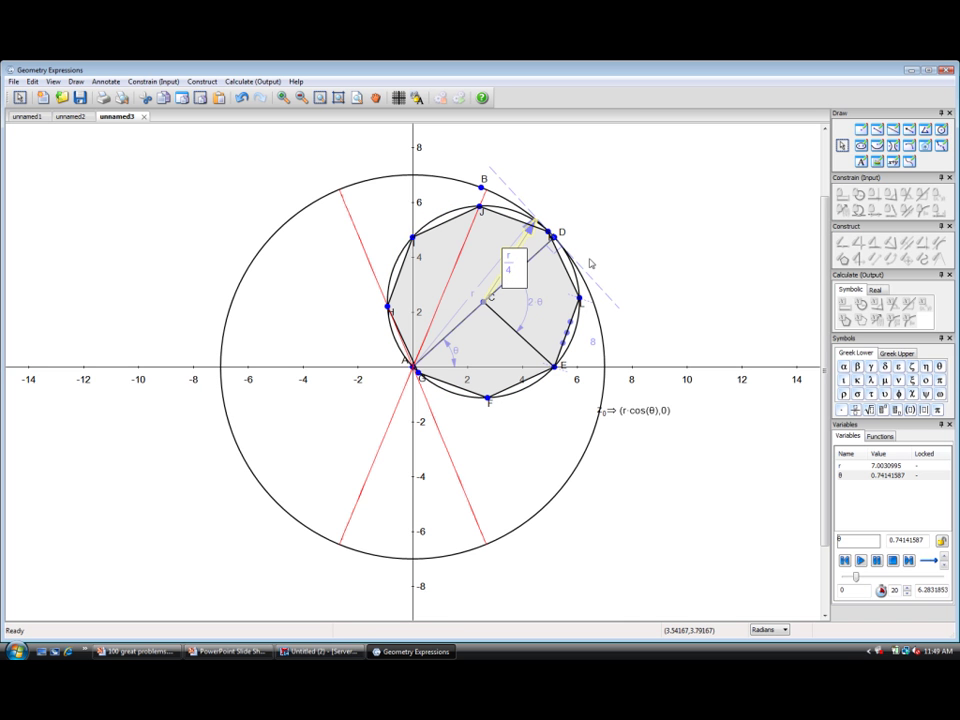
type("r/4")
key("Return")
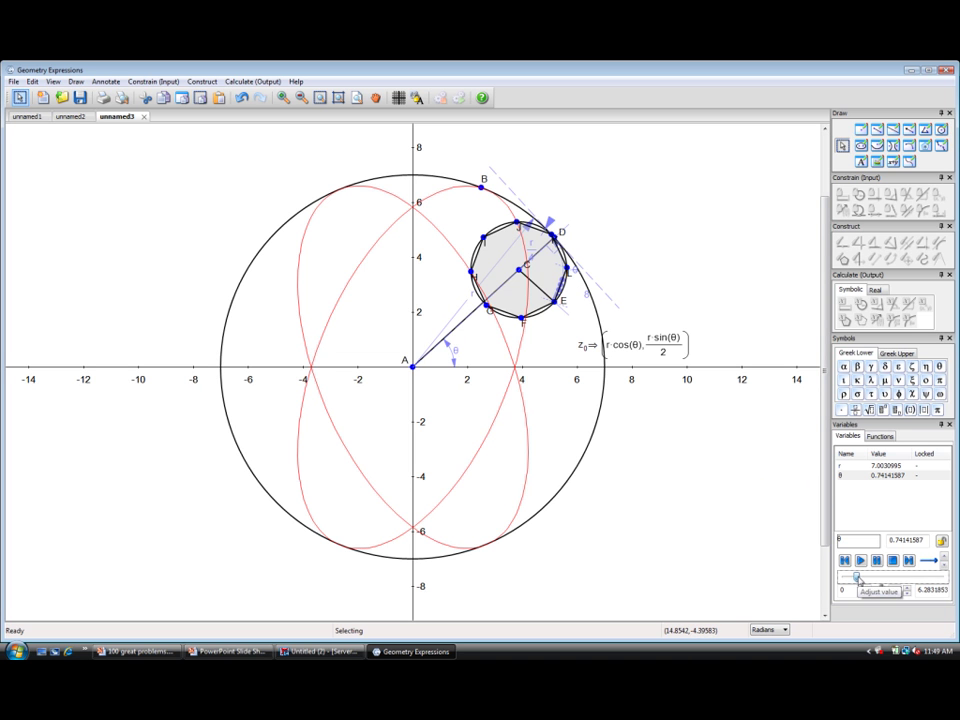
mouse_move(858, 579)
left_mouse_down()
mouse_move(876, 582)
mouse_move(863, 590)
left_mouse_up()
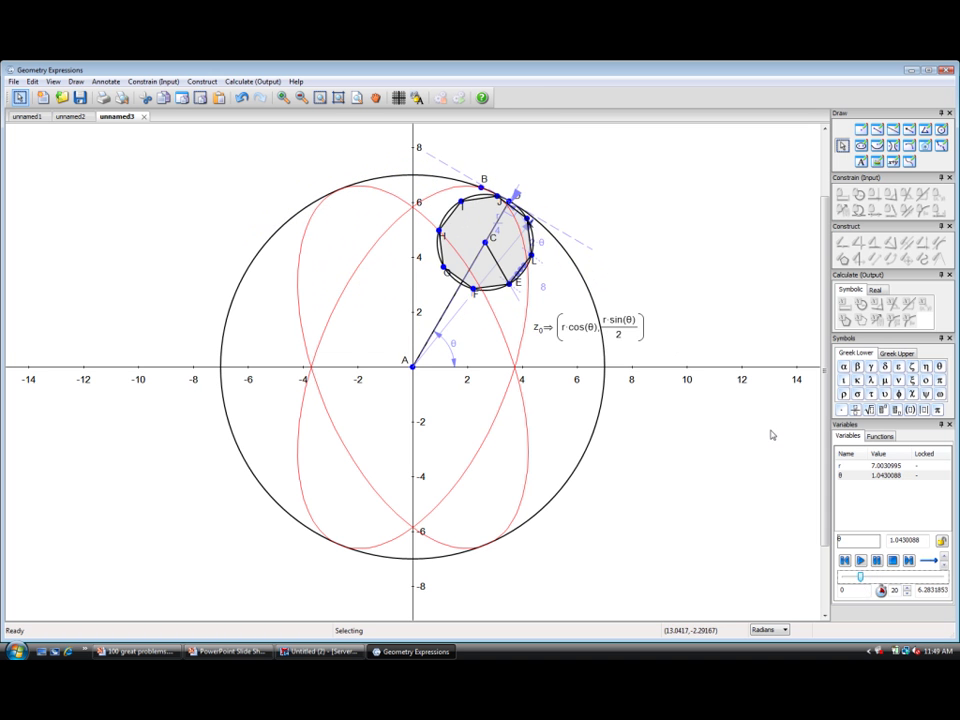
Step: Move the 2θ angle label clear of the small circle and set that angle to 4θ
mouse_move(559, 257)
left_mouse_down()
mouse_move(551, 253)
mouse_move(557, 264)
left_mouse_up()
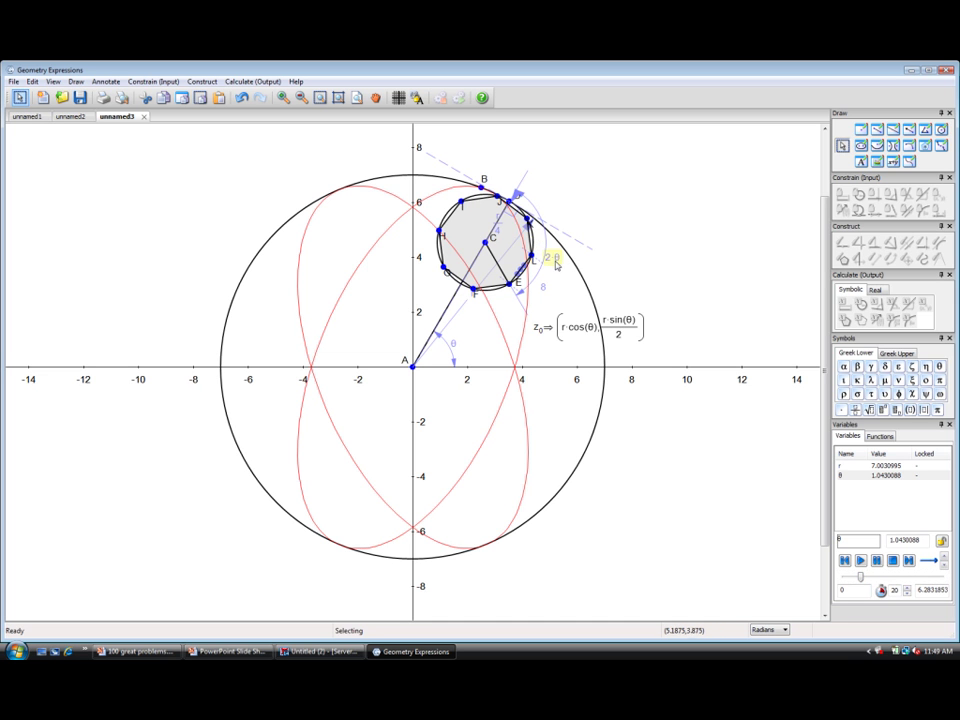
left_click(556, 262)
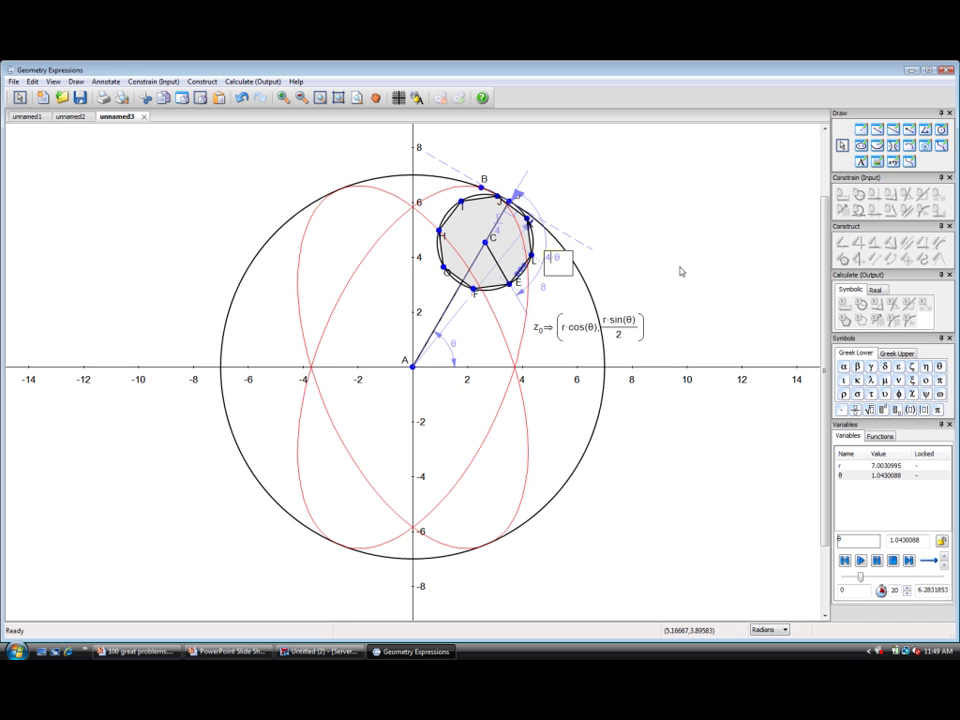
key("Return")
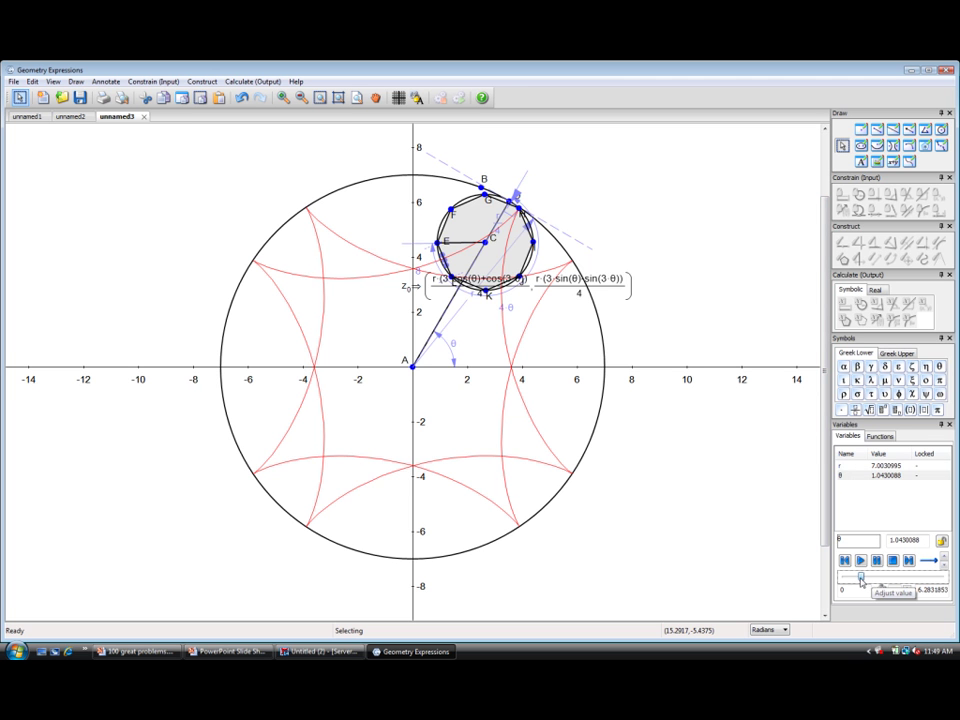
Step: Delete the coordinate output of vertex E and vary θ to roll the circle, ending at about 1.043
left_click_drag(860, 579, 869, 540)
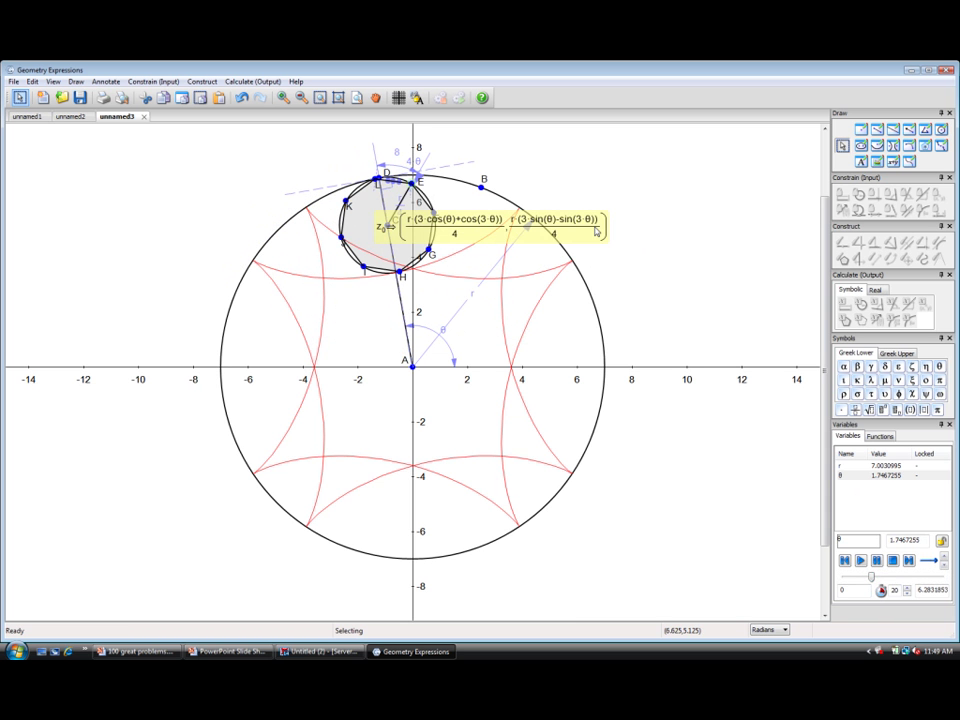
key("ctrl+z")
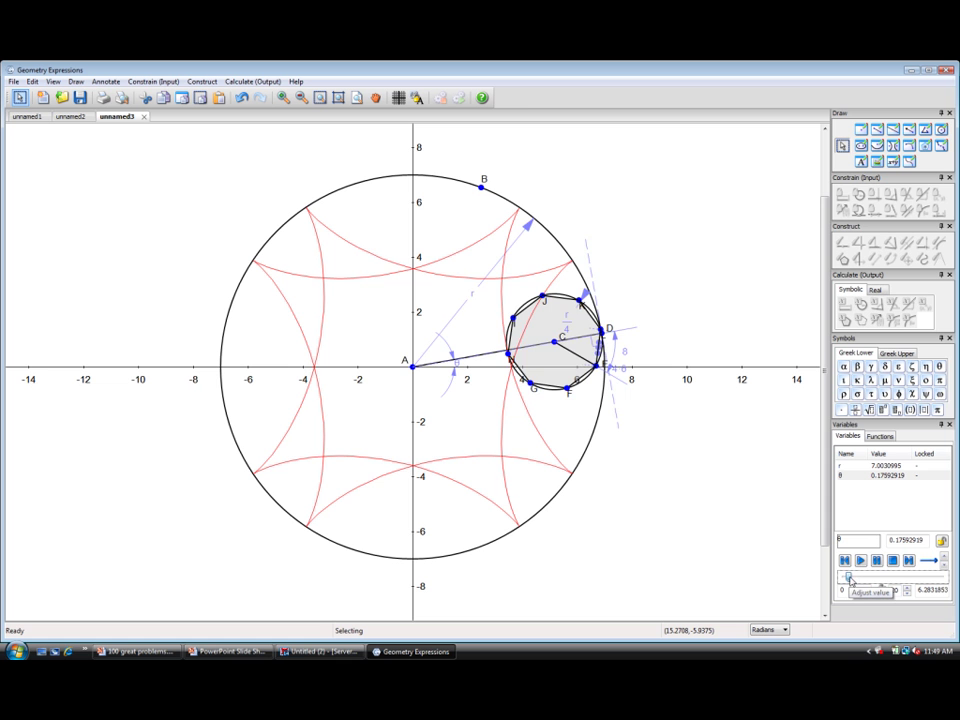
left_click_drag(851, 579, 860, 578)
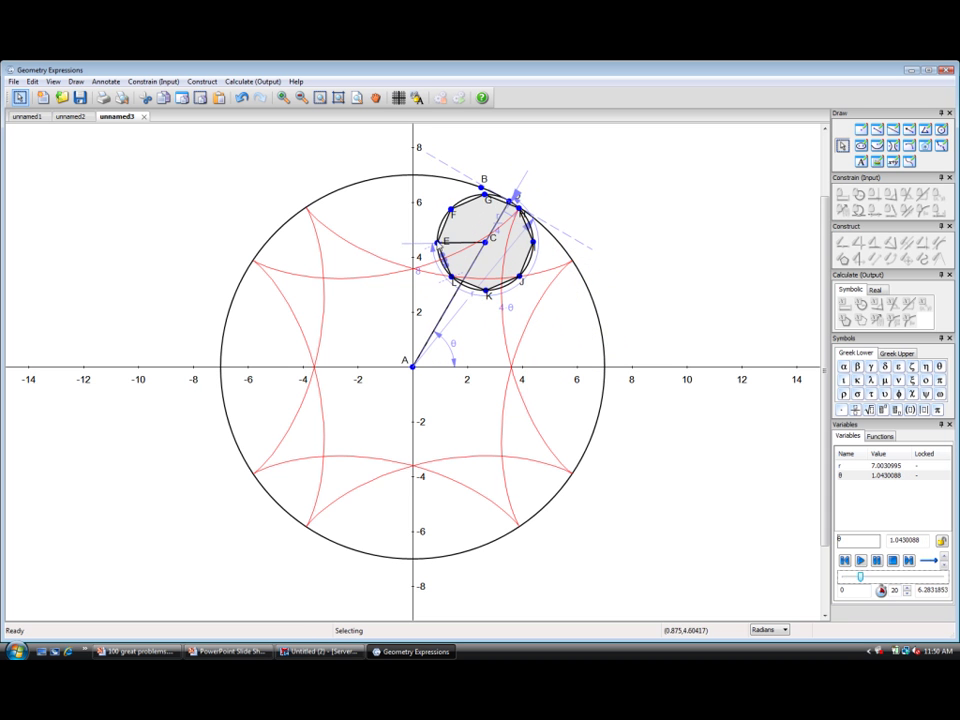
Step: Construct the locus of polygon vertex E for θ from 0 to 6.28318530717959
left_click(445, 244)
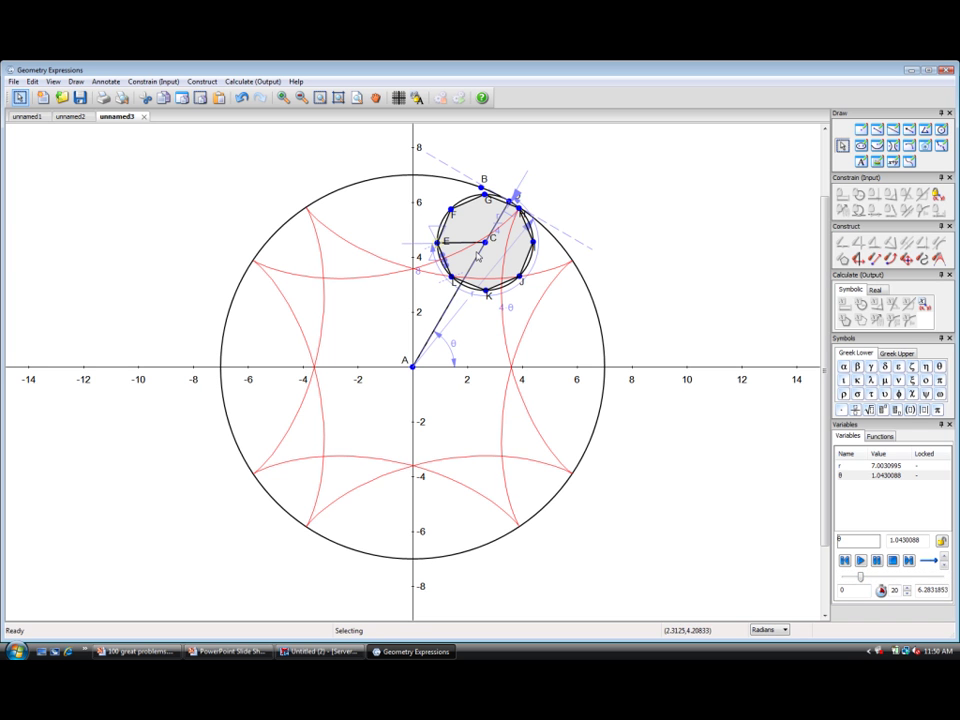
left_click(924, 260)
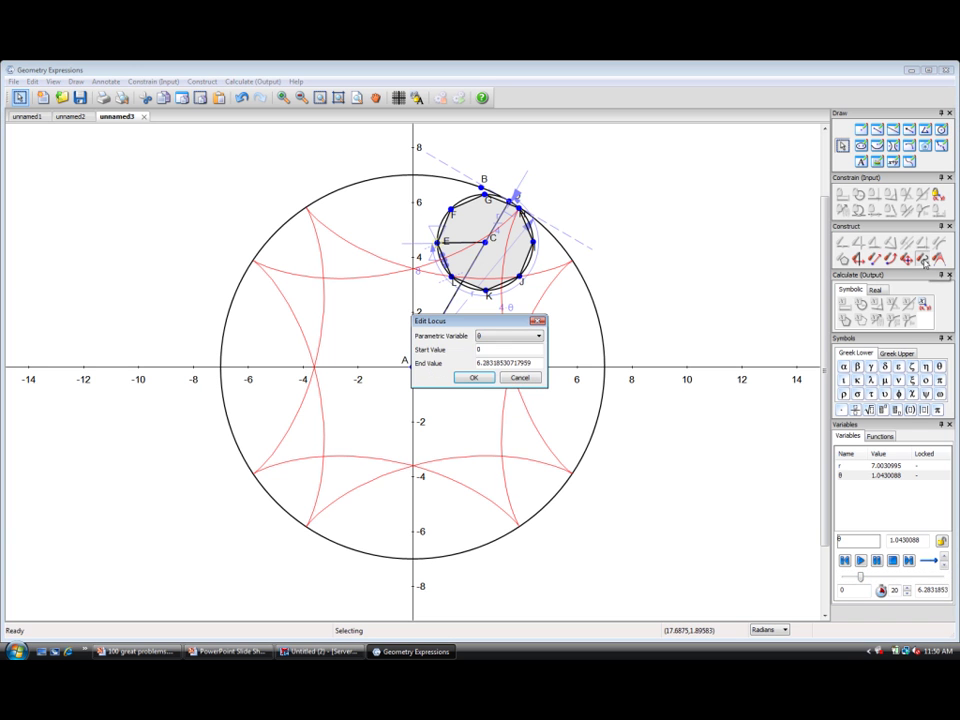
left_click(474, 377)
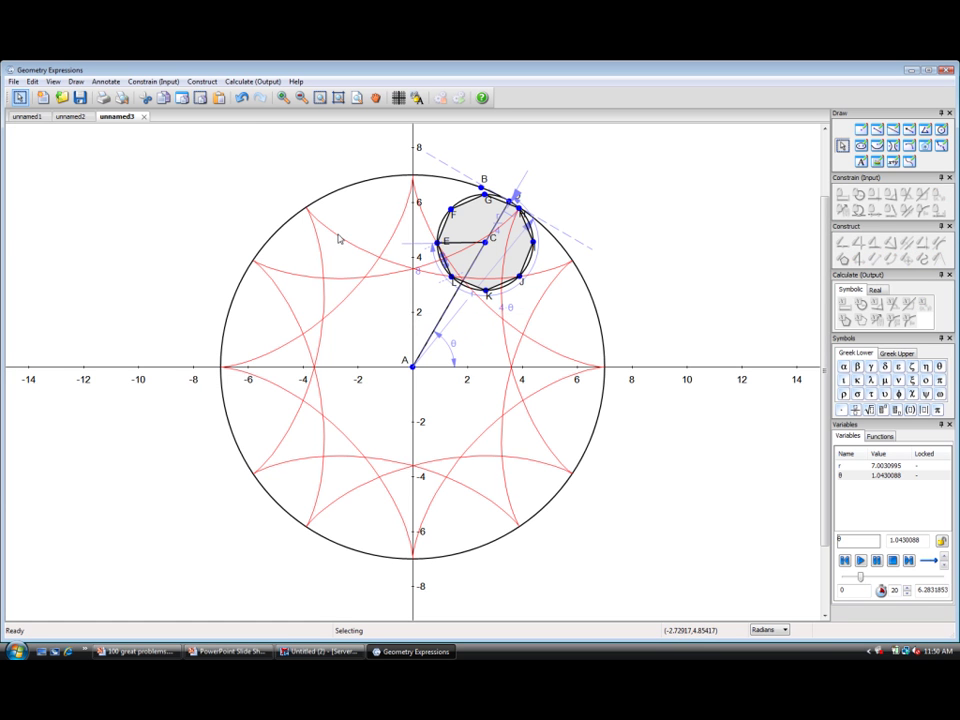
Step: Delete the two star-shaped loci whose cusps lie off the axes
left_click(411, 263)
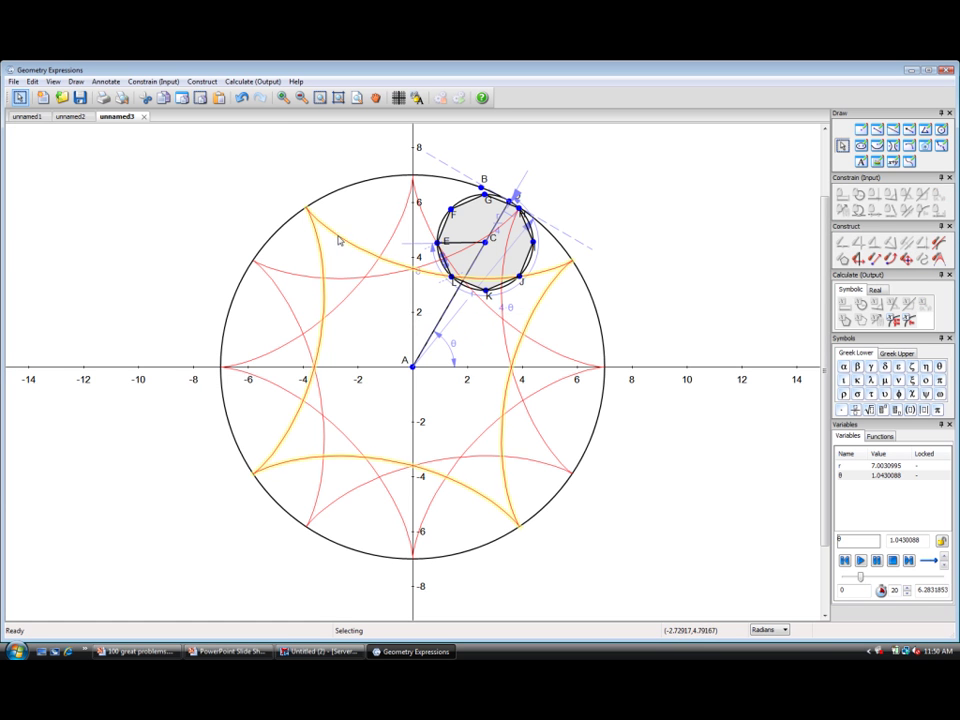
left_click(383, 279, "shift")
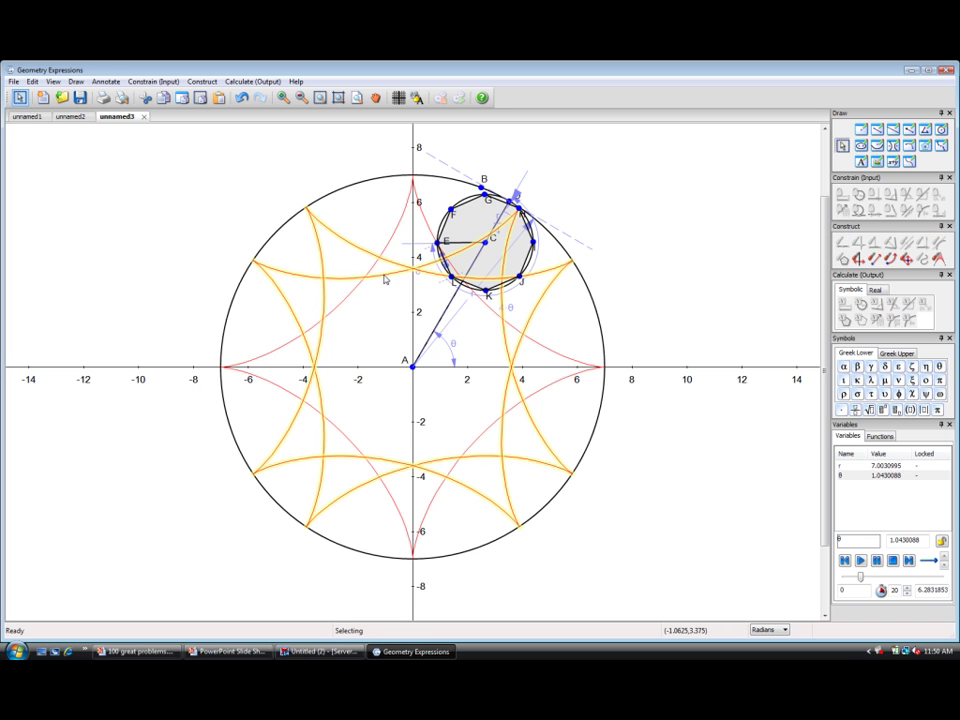
key("Delete")
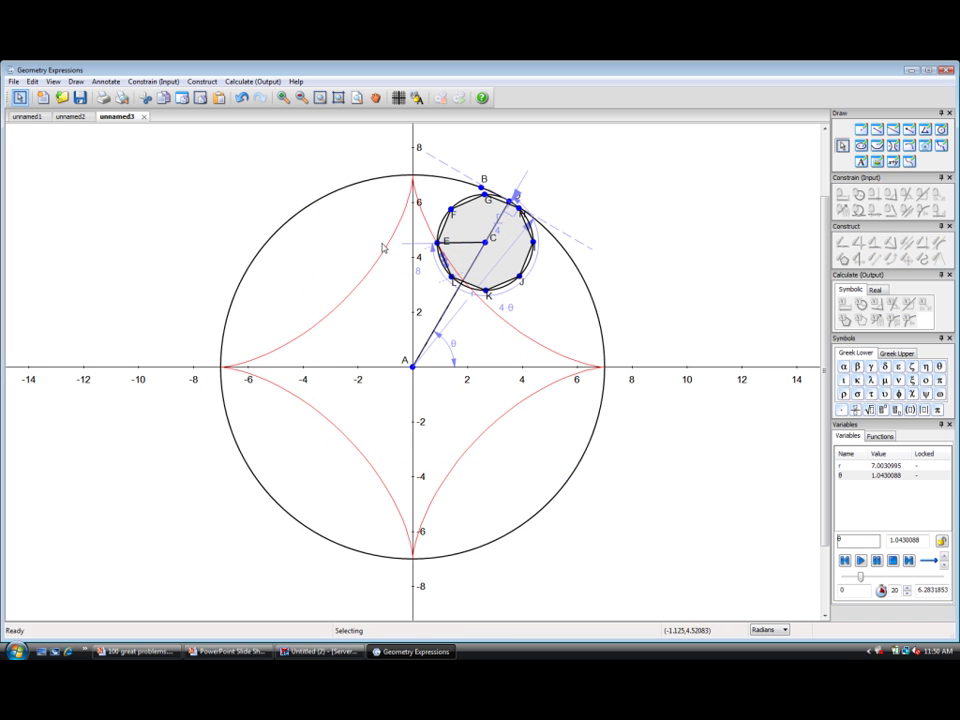
Step: Calculate the symbolic implicit equation of the remaining four-cusped locus and place it clear of the drawing, above and outside the large circle
left_click(467, 277)
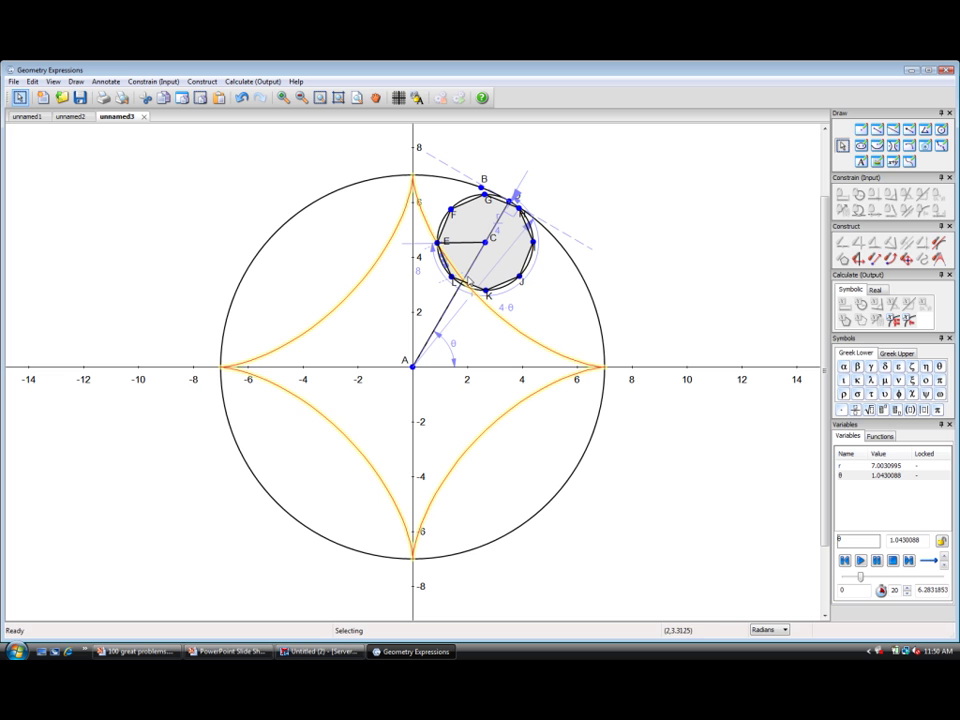
left_click(910, 321)
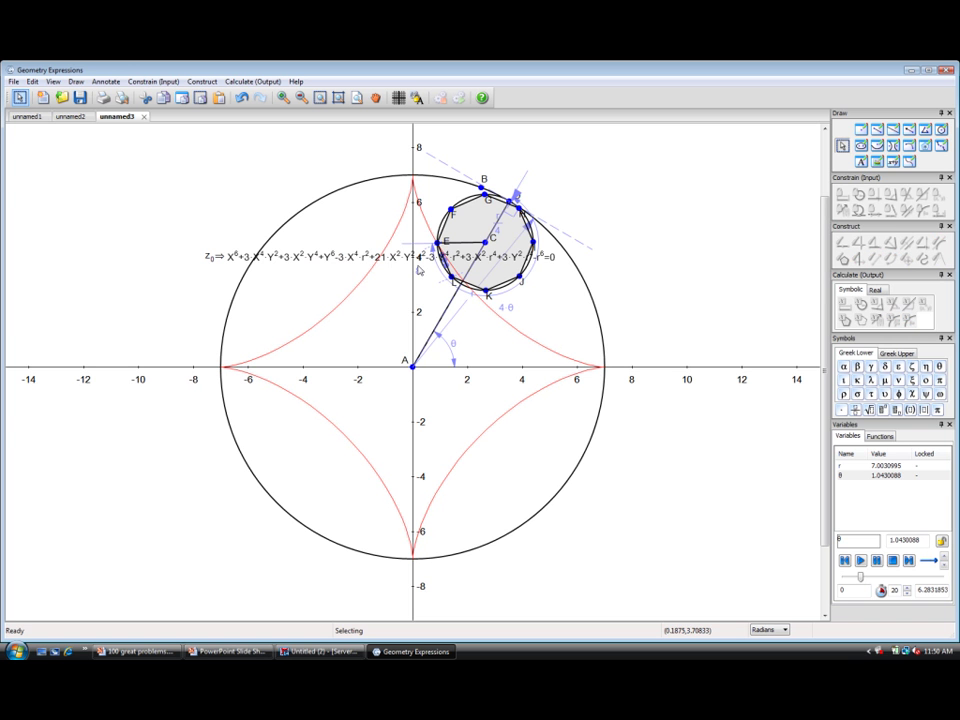
left_click_drag(355, 264, 155, 160)
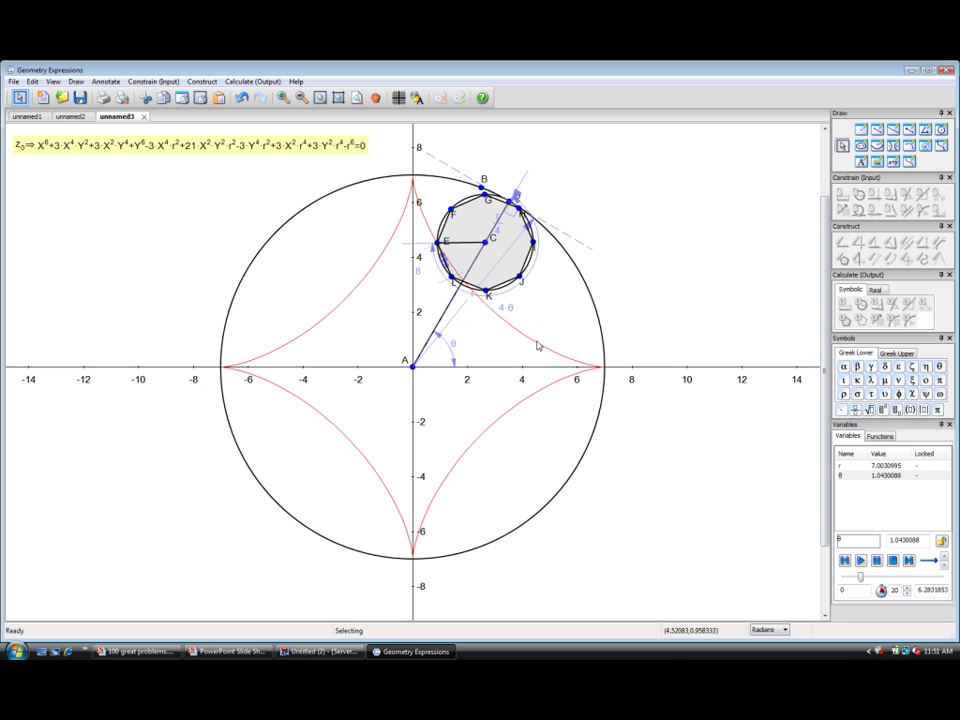
Step: Set the line style of the four-cusped locus to Dot
left_click(536, 347)
right_click(536, 347)
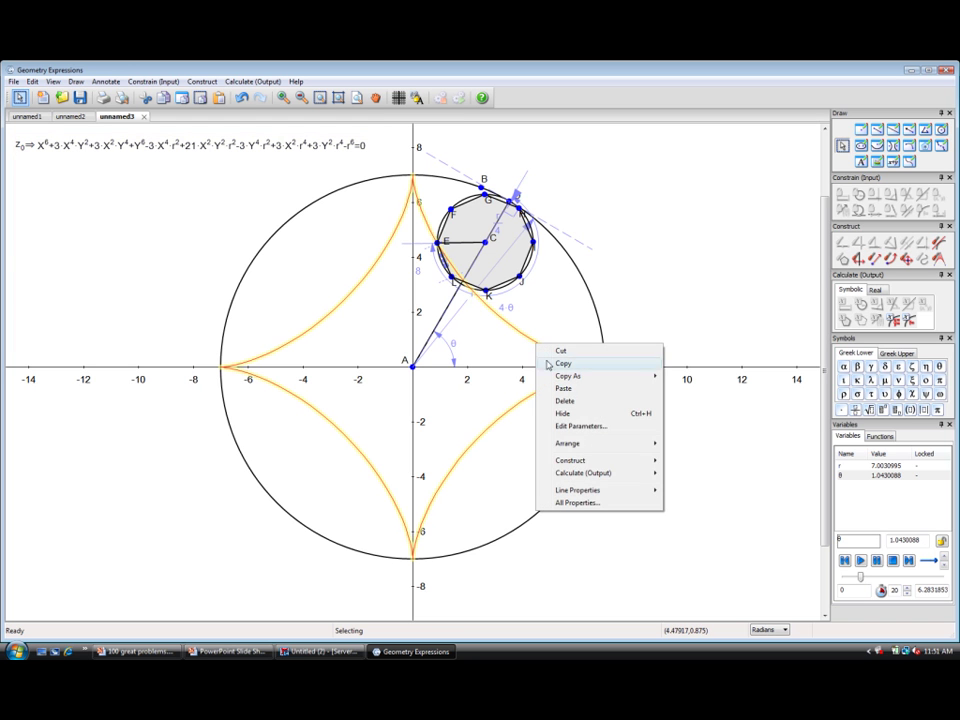
mouse_move(590, 490)
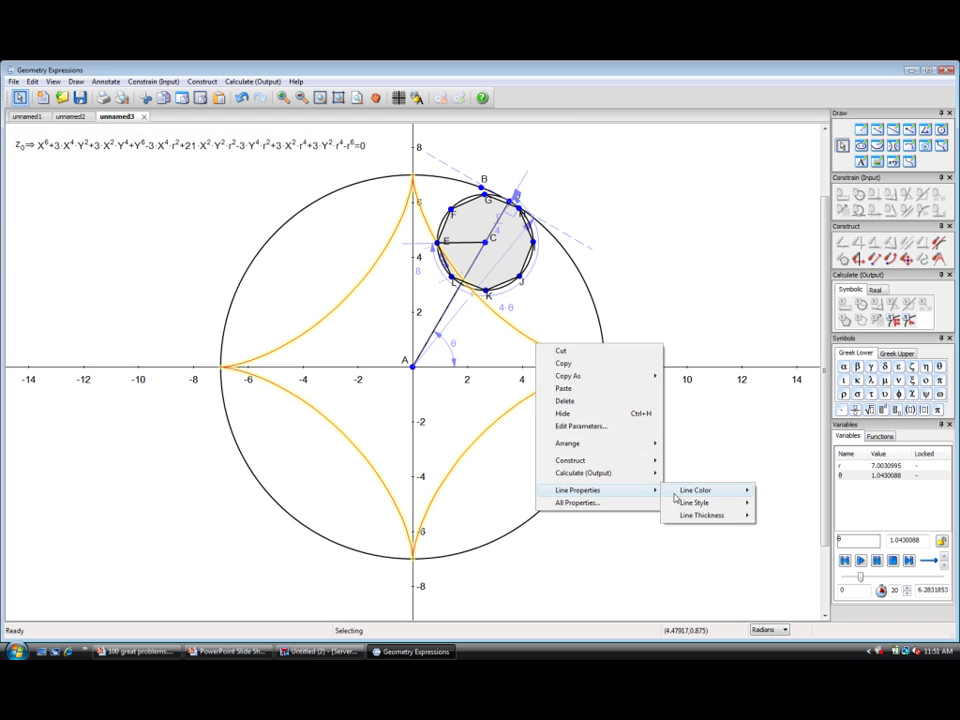
mouse_move(707, 507)
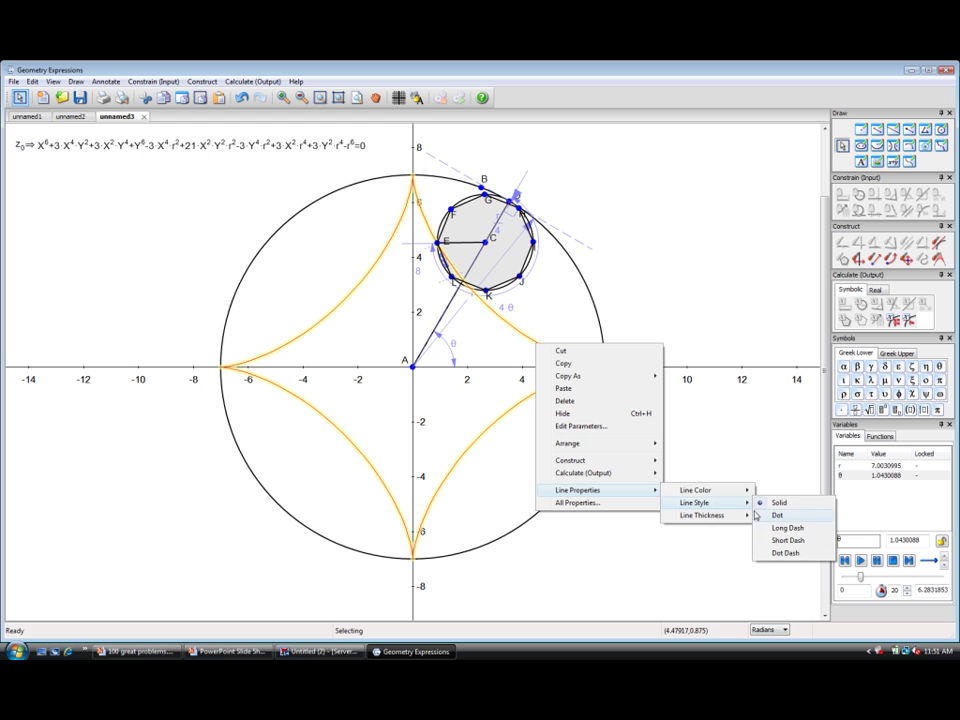
left_click(770, 515)
left_click(712, 318)
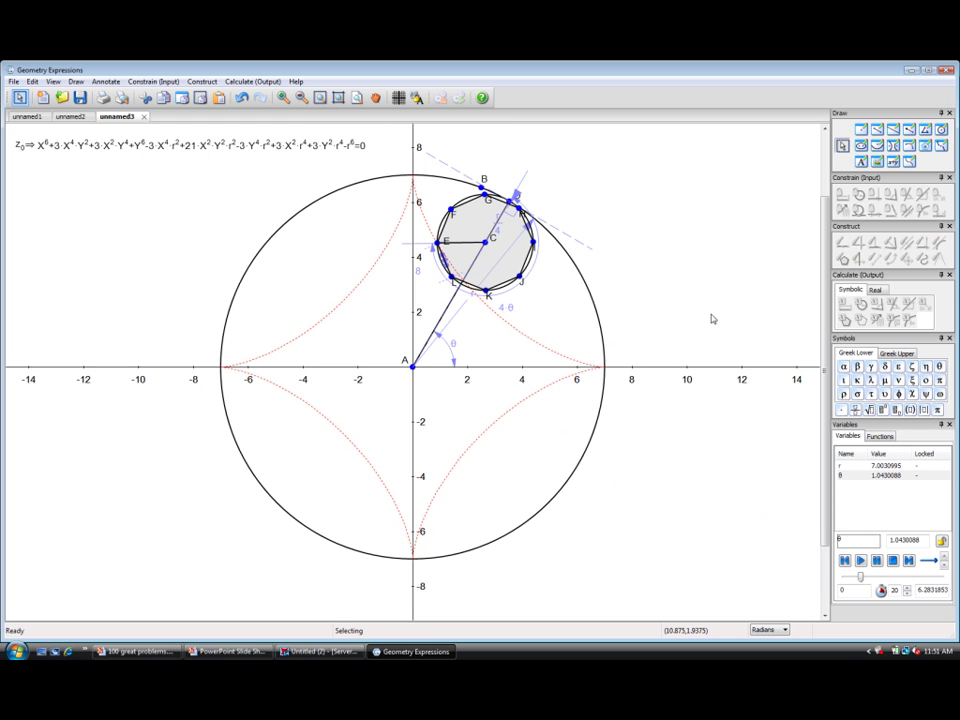
Step: Draw segment MN from the positive x-axis at about 4.8 to the negative y-axis at about -3.5
key("alt+Tab")
left_click(877, 131)
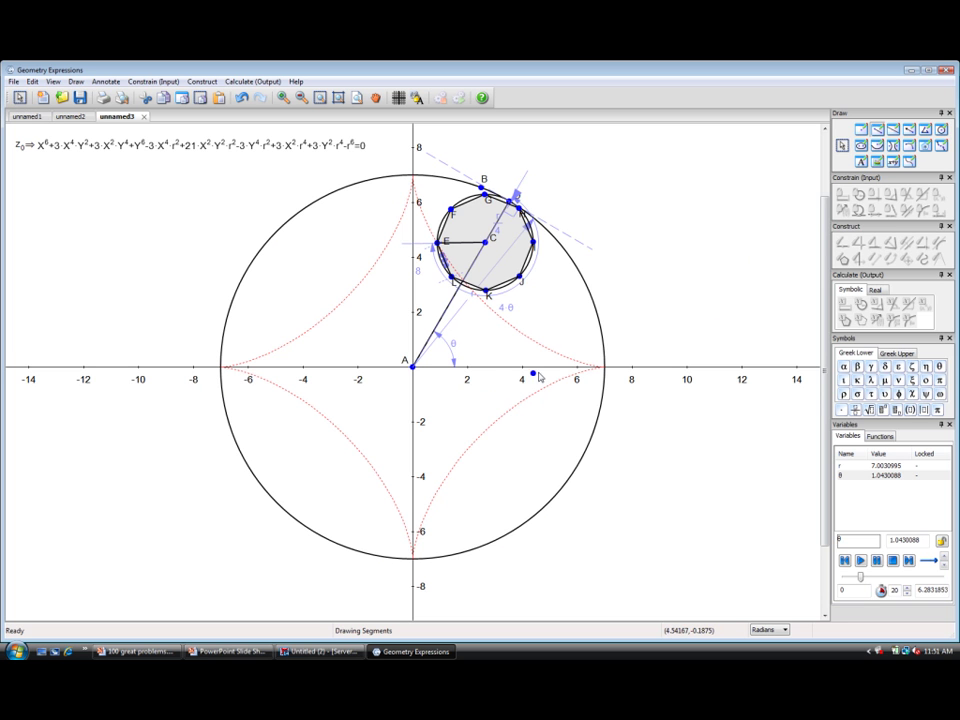
mouse_move(545, 367)
left_mouse_down()
mouse_move(470, 399)
mouse_move(412, 463)
left_mouse_up()
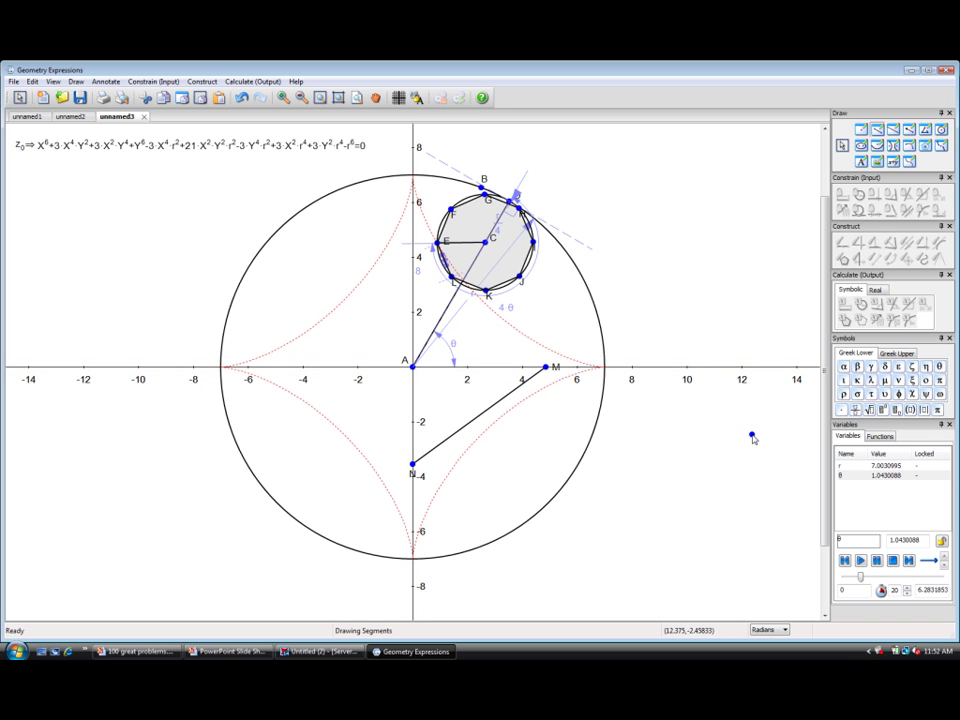
key("Escape")
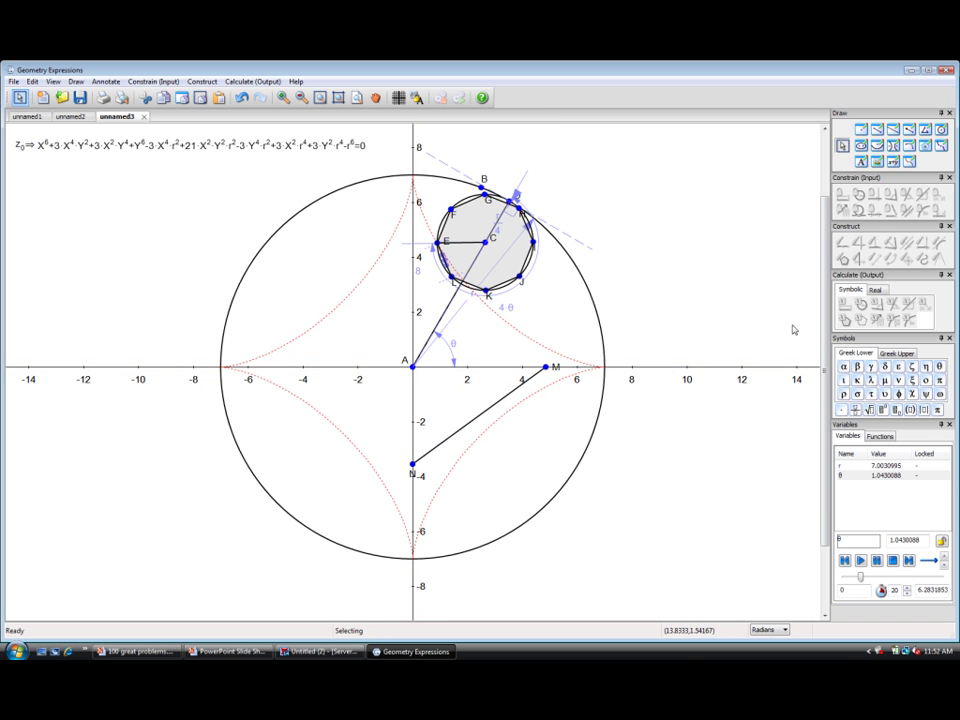
Step: Constrain the length of segment MN to r and lock the variable r
left_click(494, 404)
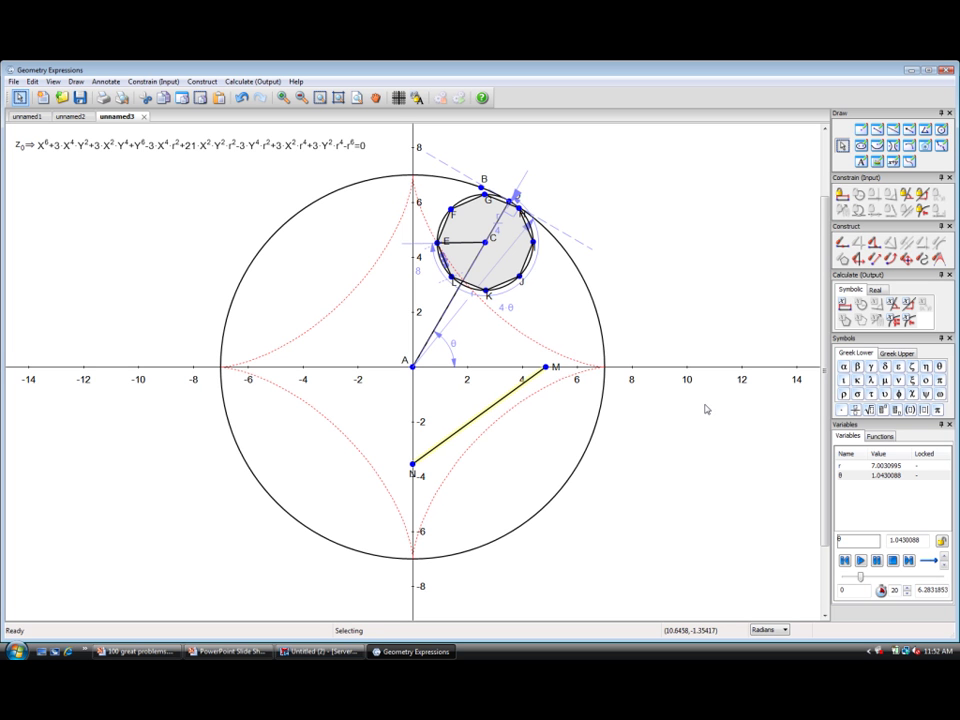
key("ctrl+l")
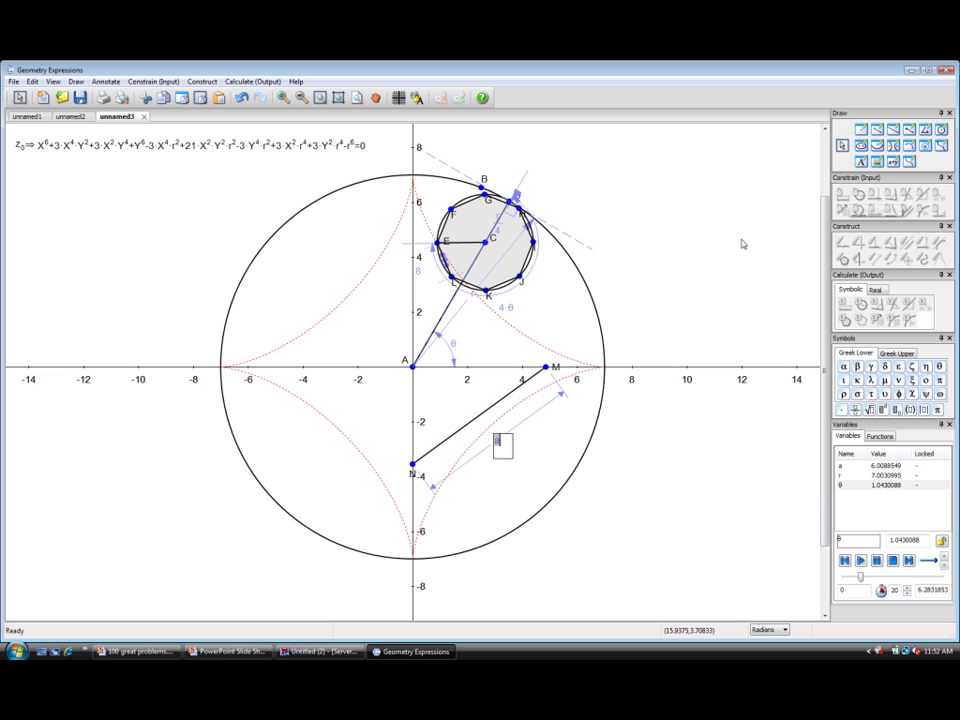
type("r")
key("Return")
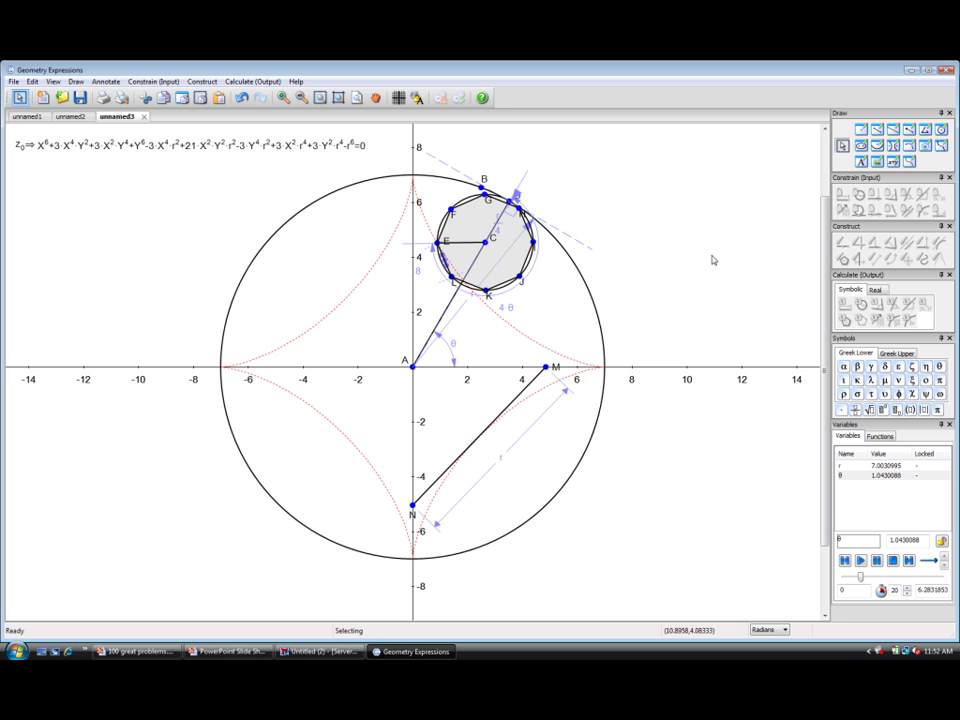
left_click(851, 466)
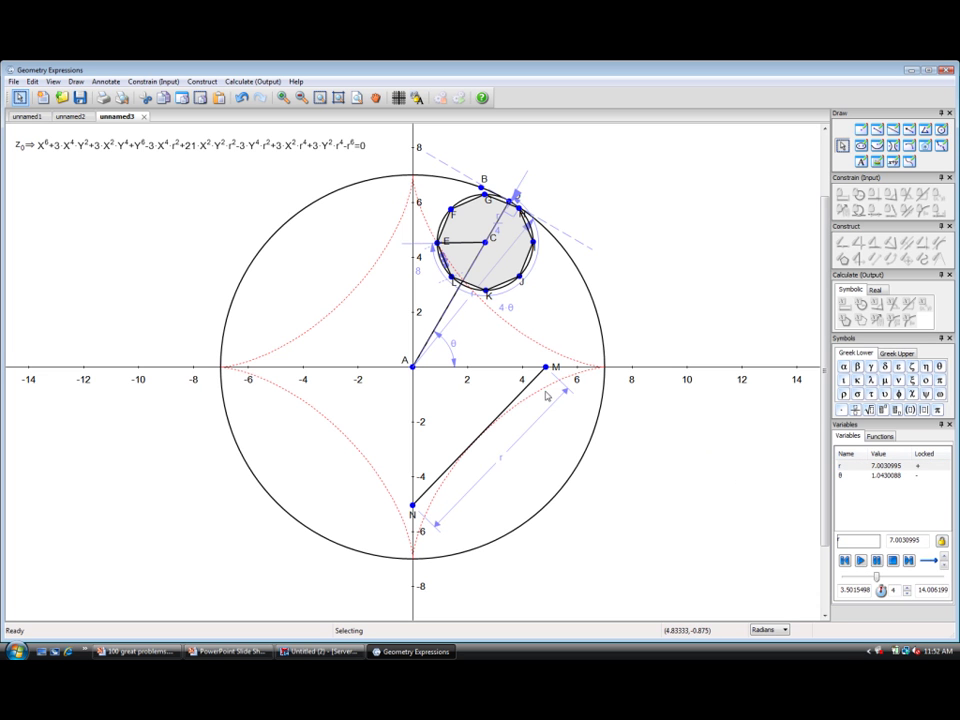
Step: Constrain point M to the coordinates (s,0) and slide it along the x-axis to s of about 3.54
left_click(529, 386)
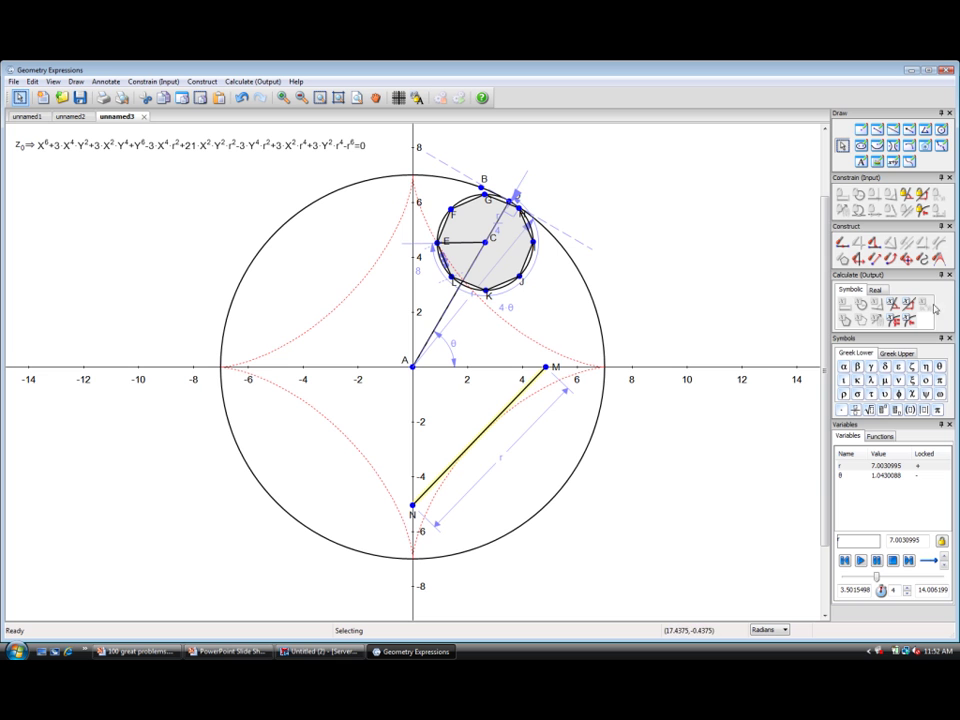
left_click(548, 371)
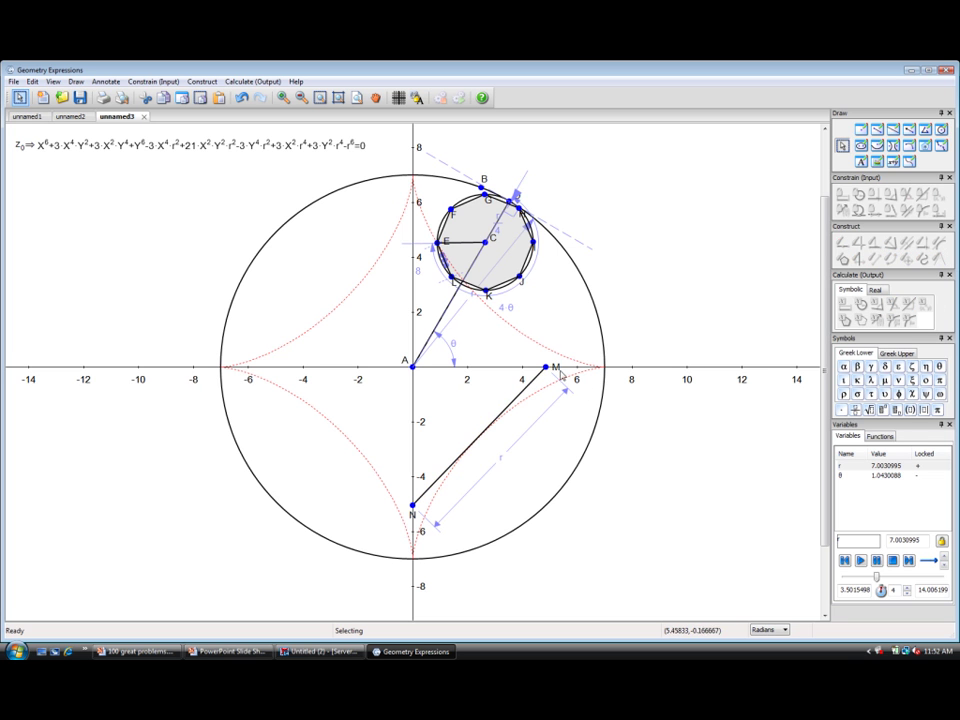
mouse_move(548, 373)
left_mouse_down()
mouse_move(524, 372)
mouse_move(543, 372)
left_mouse_up()
left_click(643, 368)
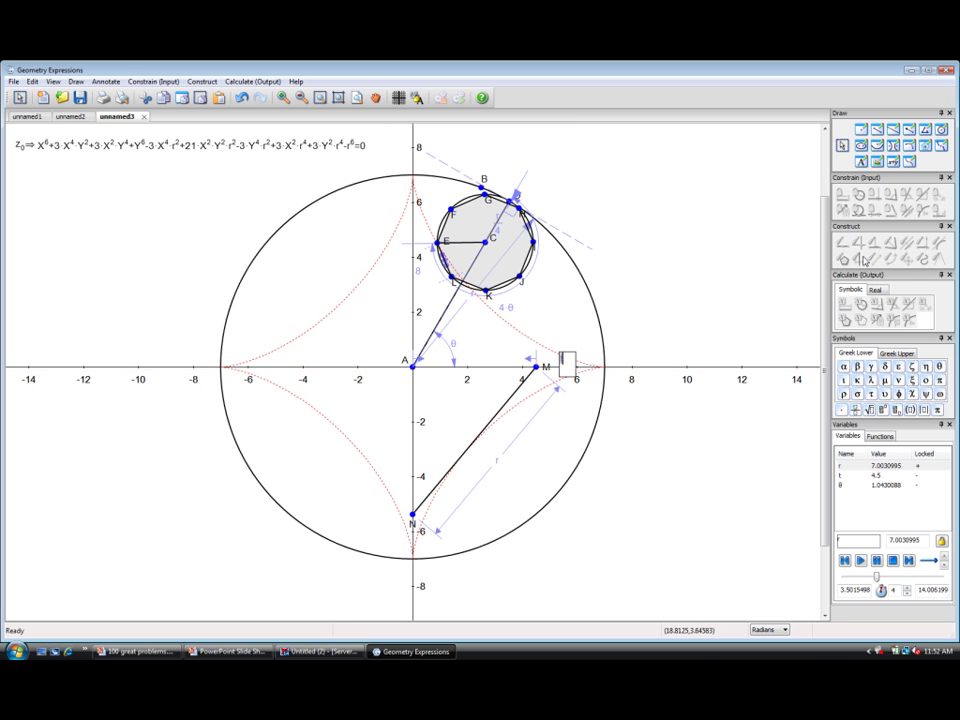
key("ctrl+z")
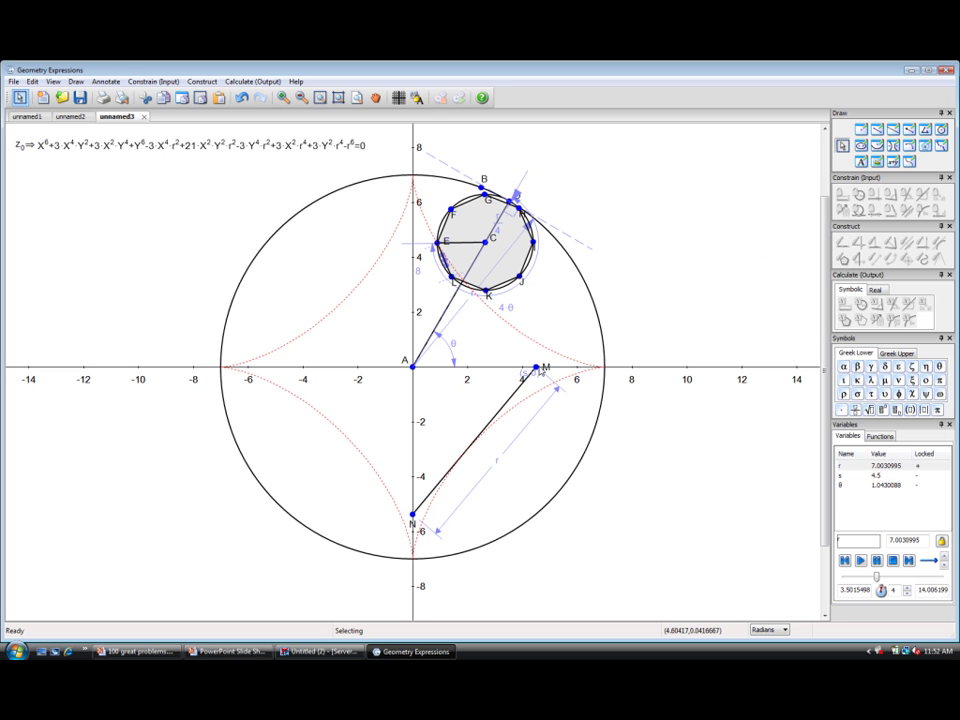
left_click_drag(541, 371, 510, 369)
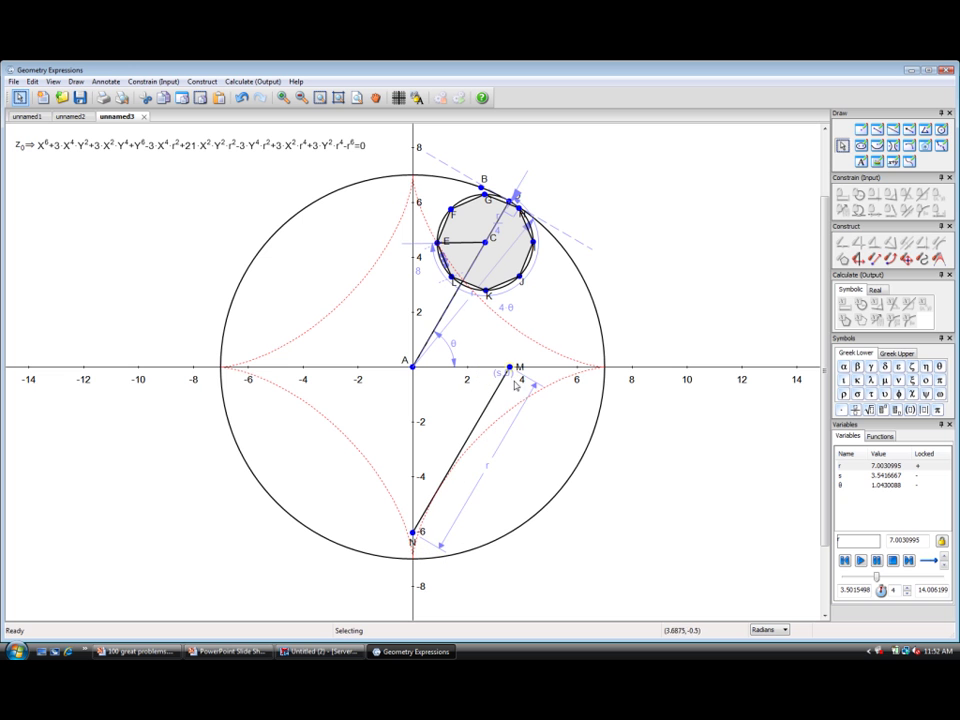
Step: Trace segment MN for s from -7 to 7 with a count of 50, and delete the trace
left_click(503, 381)
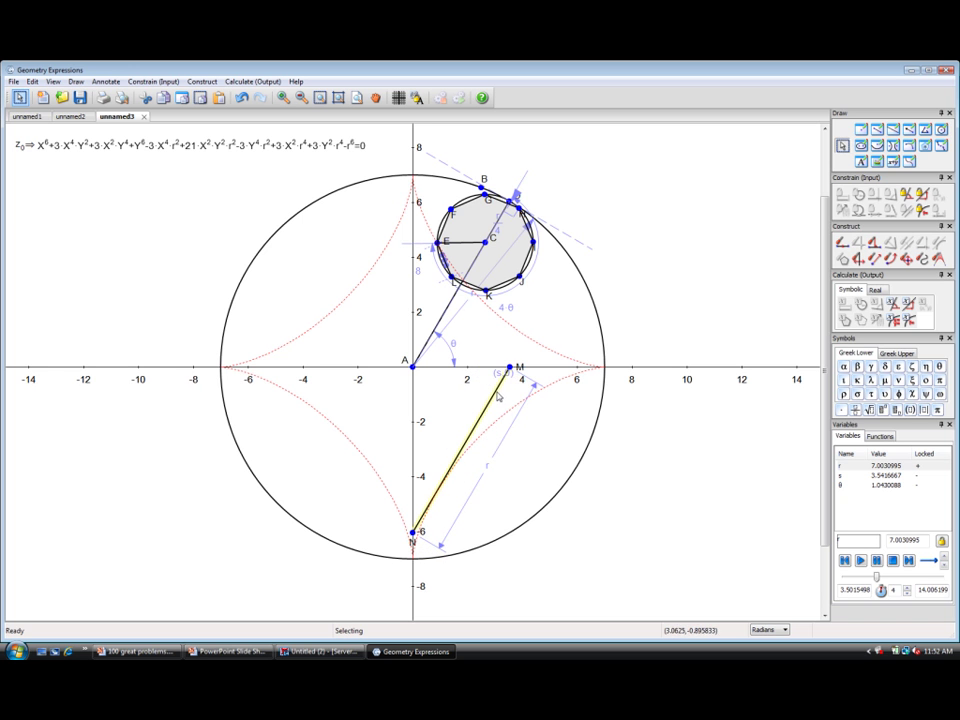
left_click(922, 258)
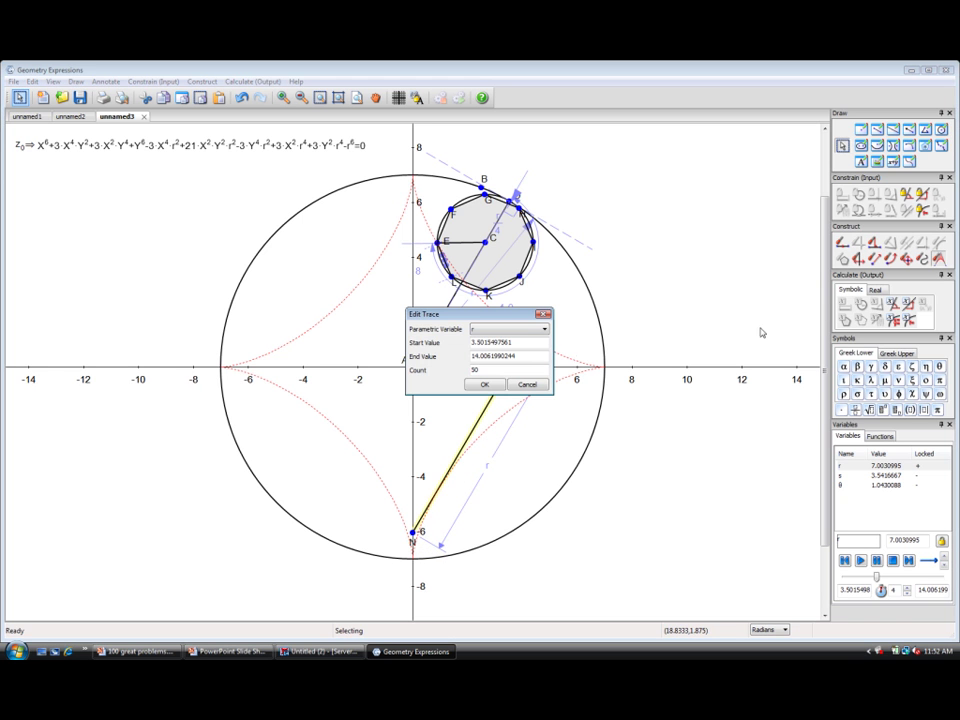
left_click(547, 331)
left_click(526, 350)
double_click(491, 345)
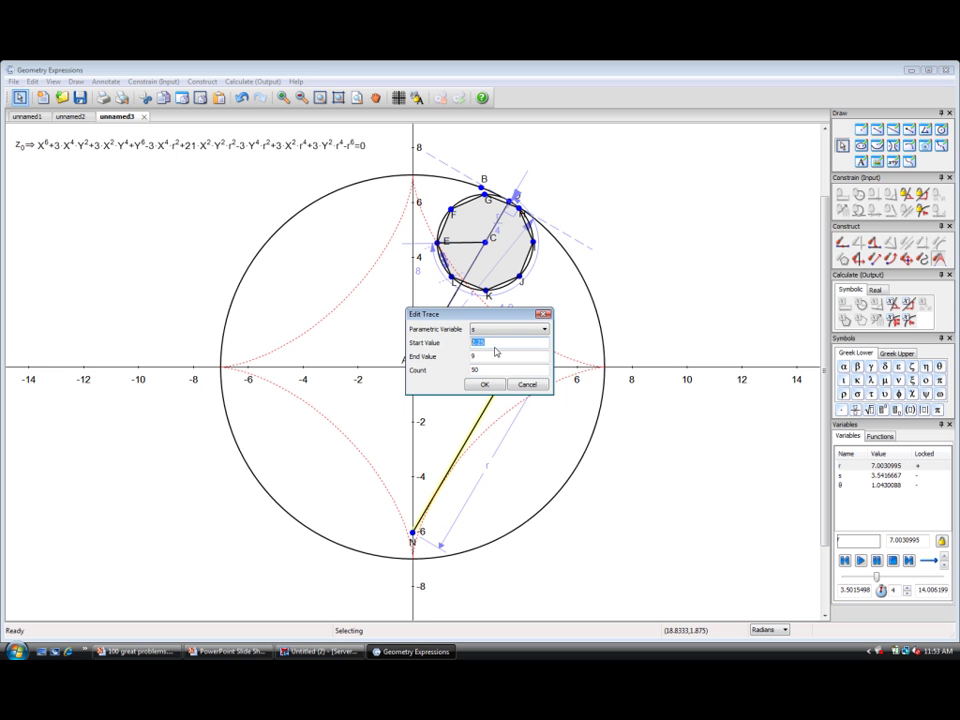
type("-7")
key("Tab")
type("7")
left_click(484, 384)
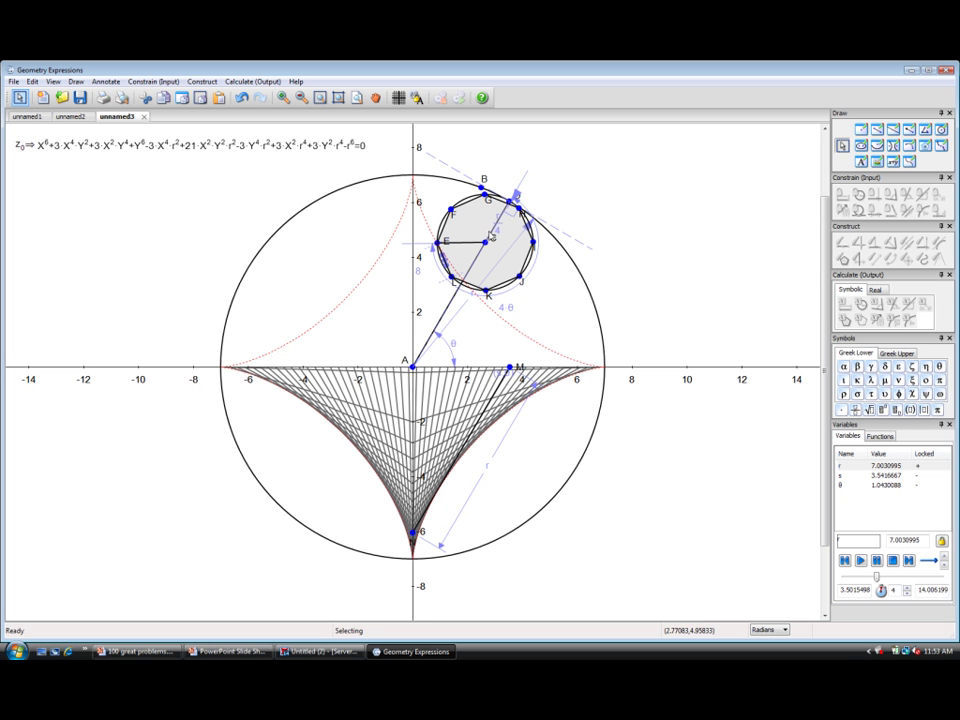
left_click(458, 410)
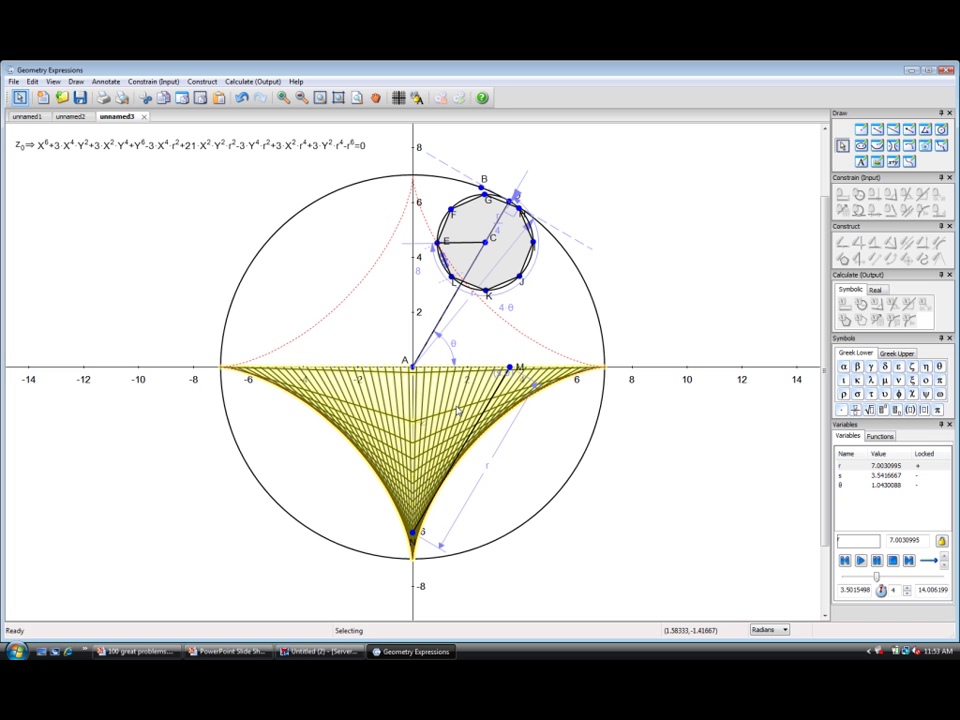
key("Delete")
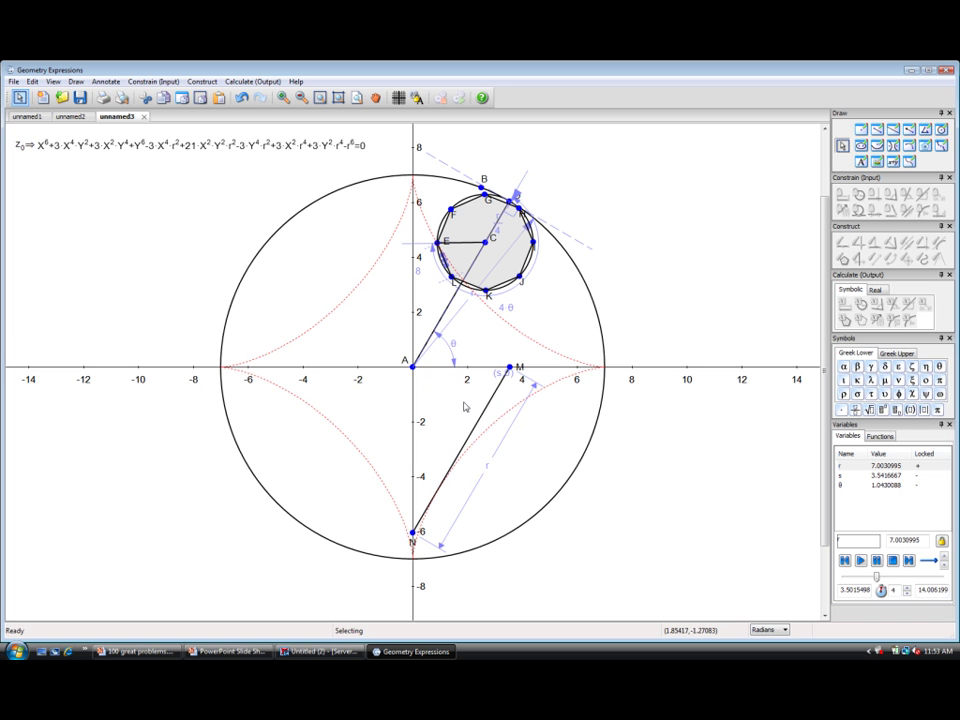
Step: Construct the locus of segment MN with parametric variable s from -7 to 7
left_click(486, 410)
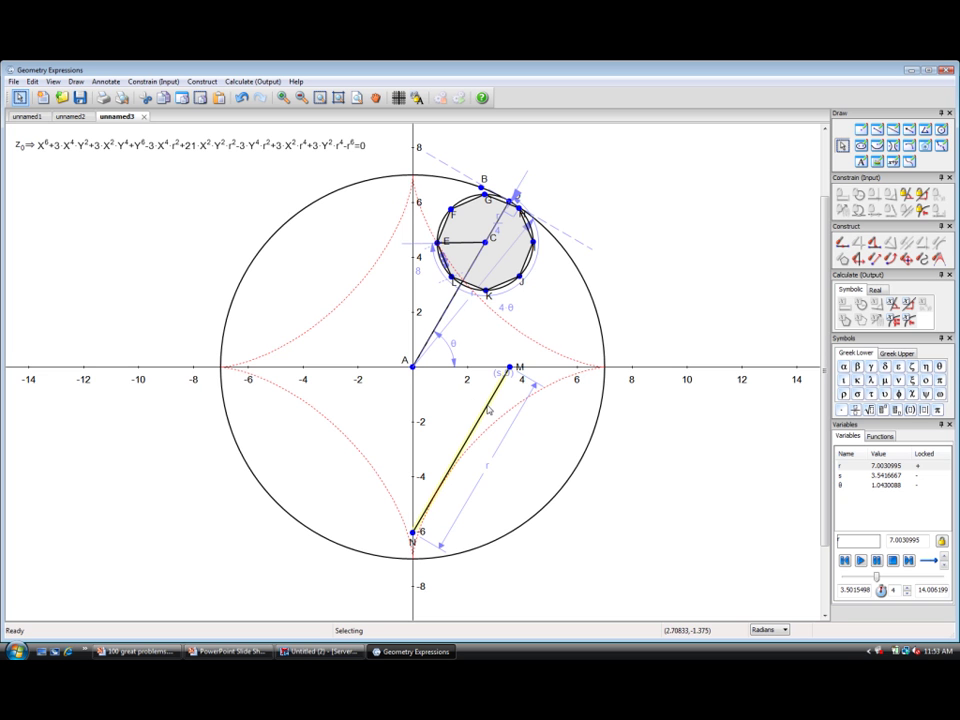
left_click(922, 258)
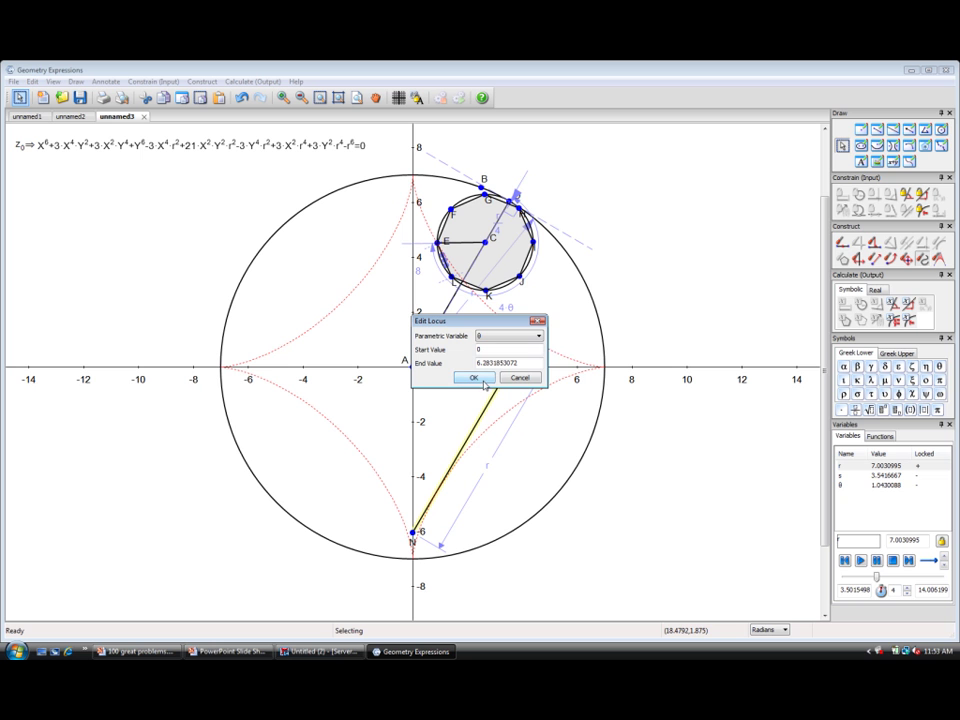
left_click(539, 336)
left_click(508, 352)
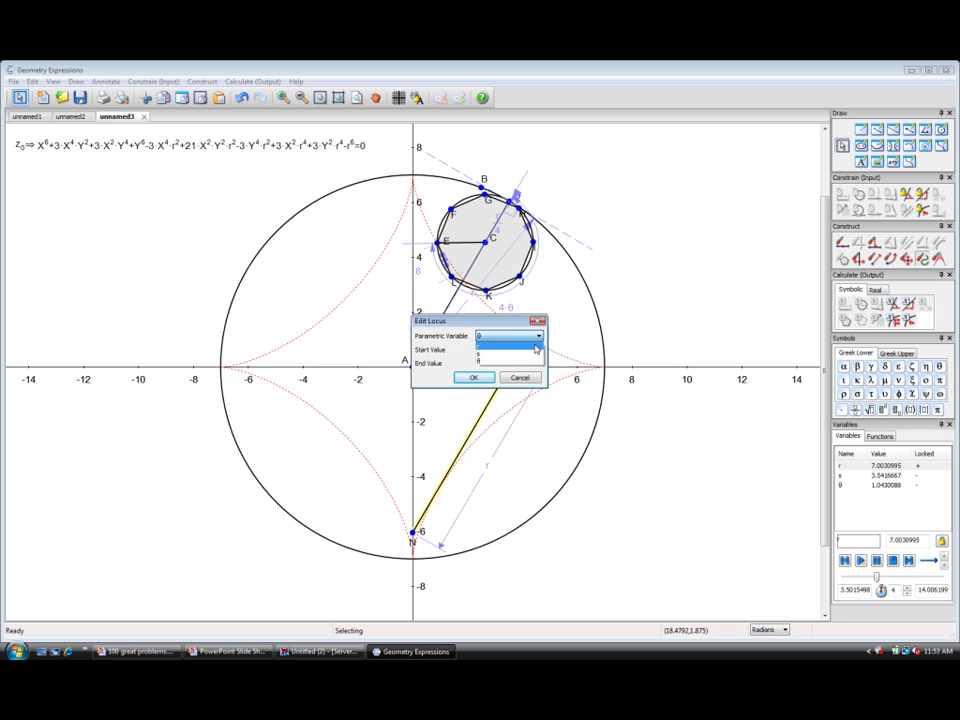
key("Tab")
type("-7")
key("Tab")
type("7")
left_click(474, 377)
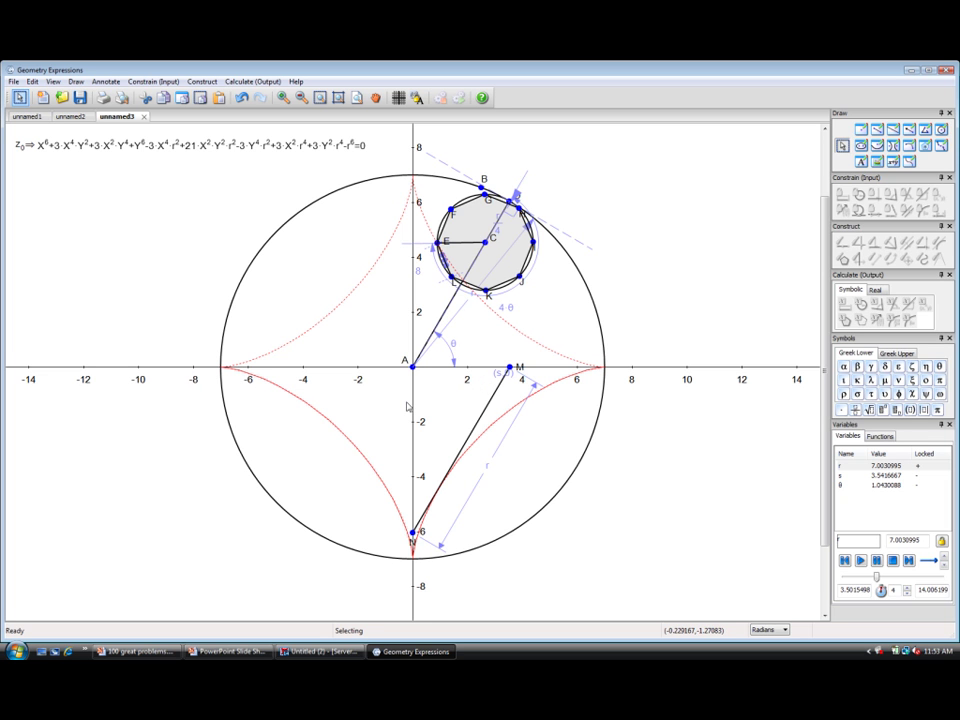
Step: Hide the dotted four-cusped locus traced by the rolling circle so the envelope of segment MN can be selected alone
left_click(343, 436)
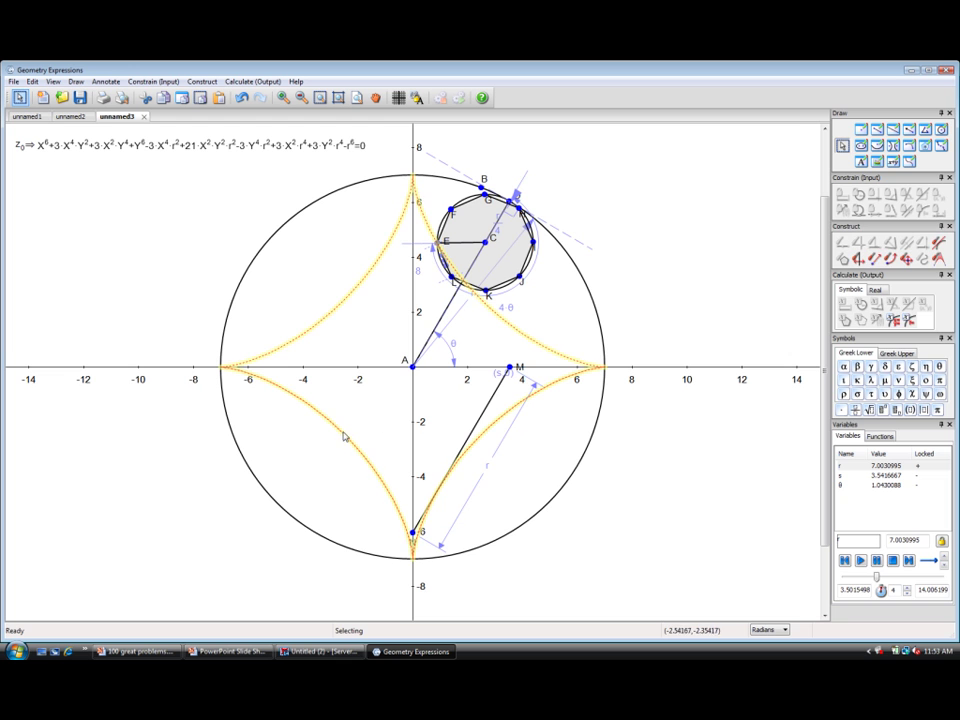
left_click(497, 435)
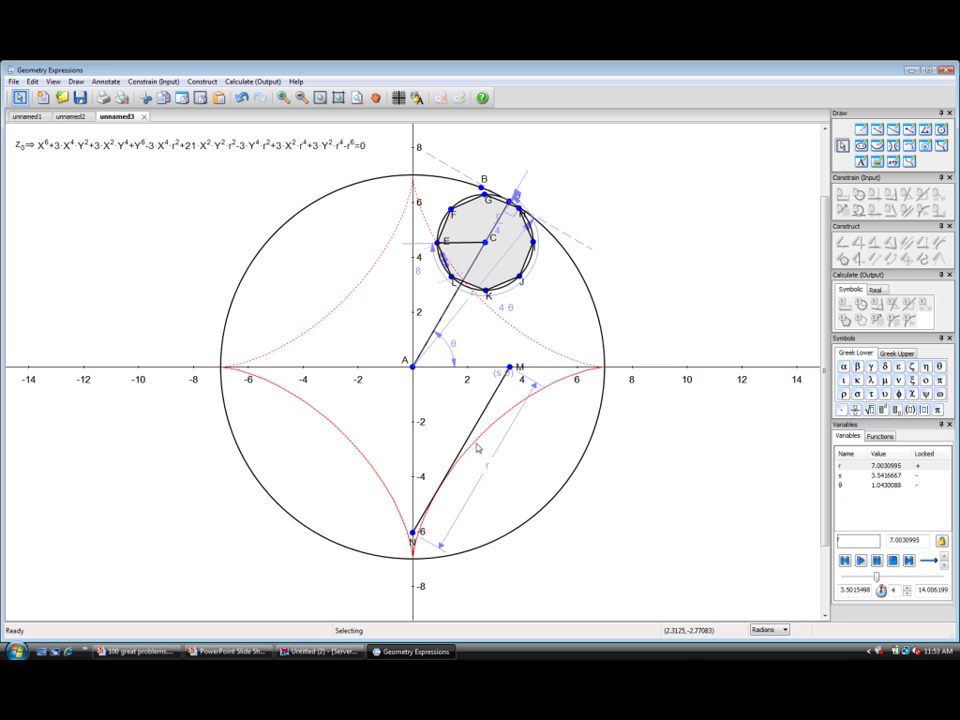
left_click(477, 446)
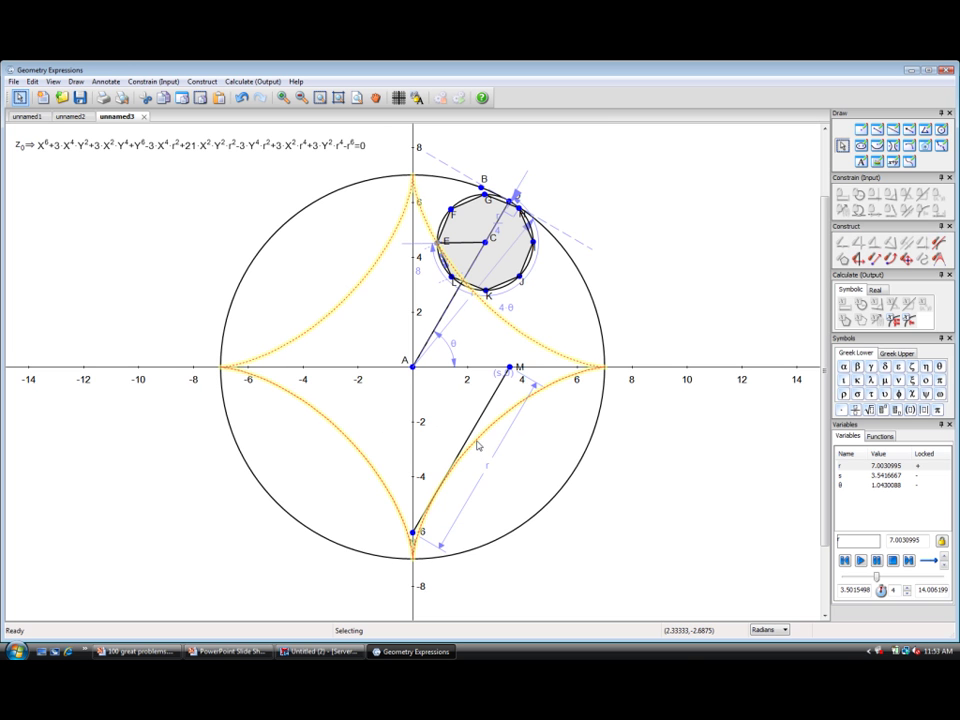
right_click(478, 445)
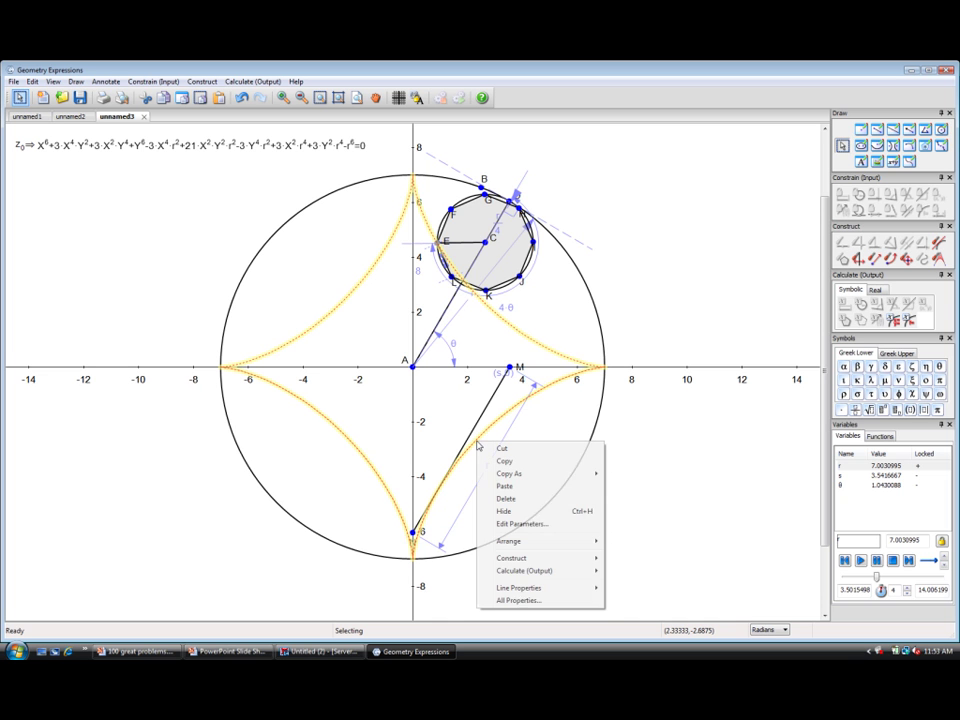
left_click(502, 512)
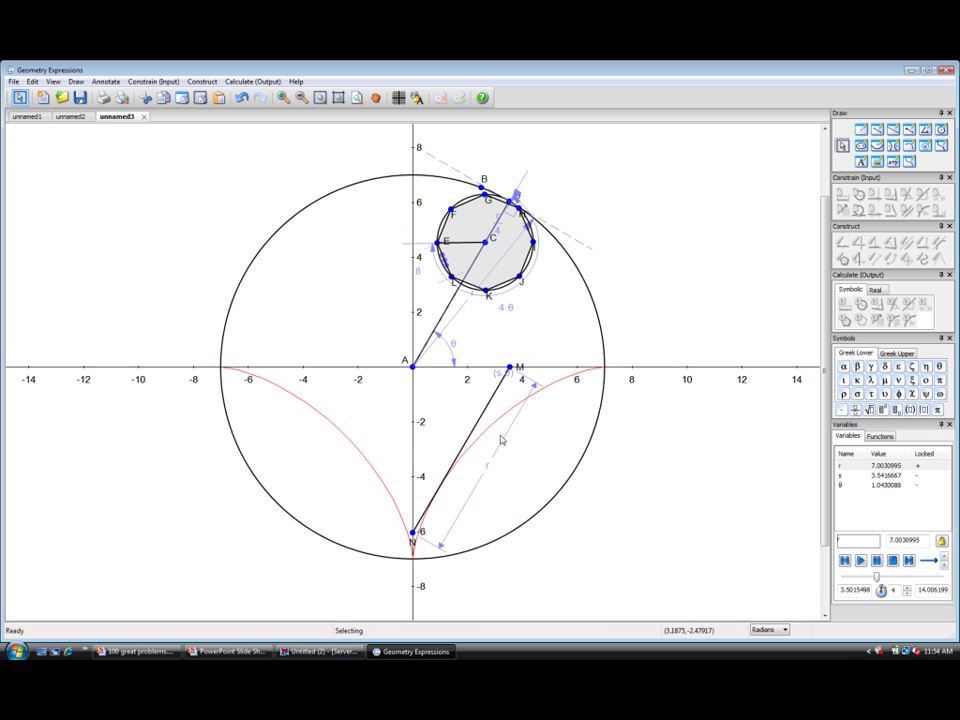
Step: Calculate the symbolic implicit equation of the envelope of segment MN and move it clear of the curve
left_click(339, 432)
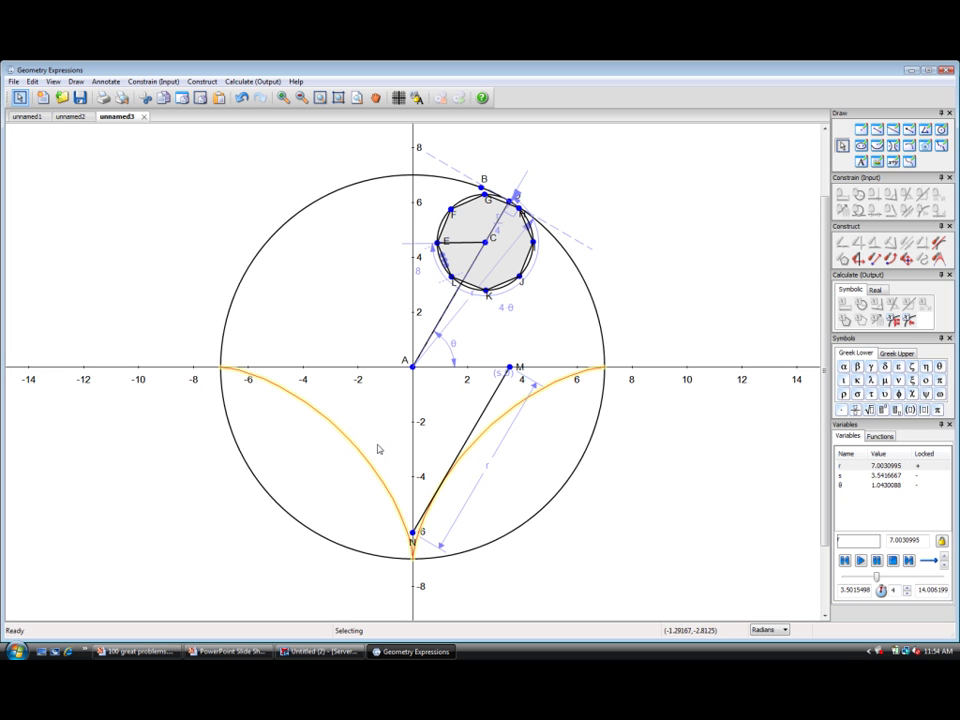
left_click(908, 320)
left_click_drag(290, 436, 180, 270)
Step: Show all hidden objects and align the envelope's equation directly beneath the rolling-circle locus equation for comparison
left_click(53, 81)
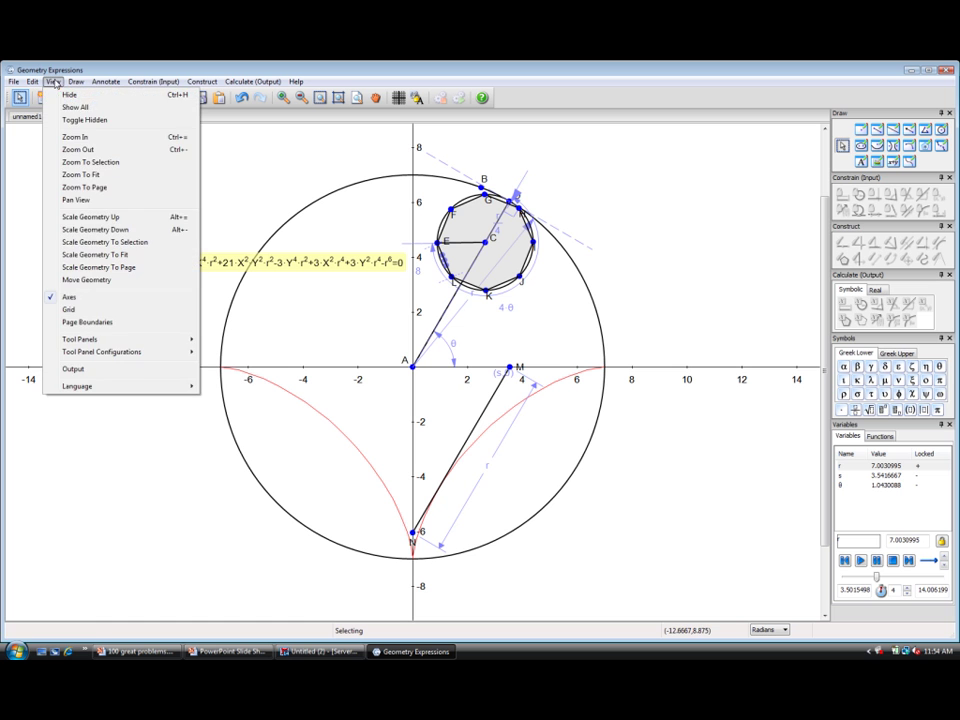
left_click(70, 108)
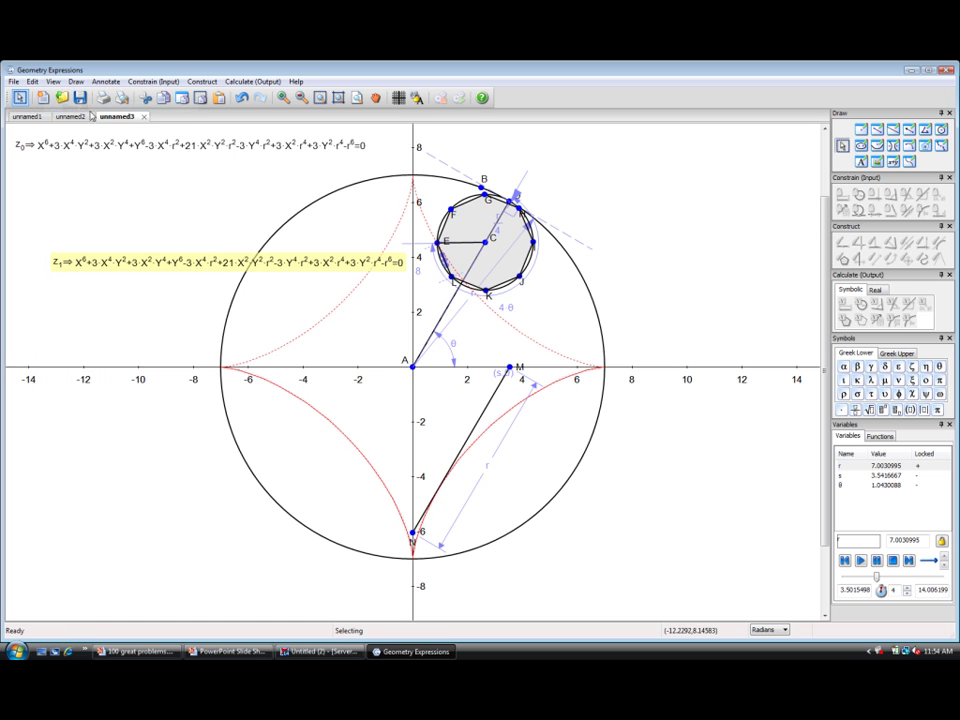
left_click_drag(138, 243, 143, 169)
left_click(141, 229)
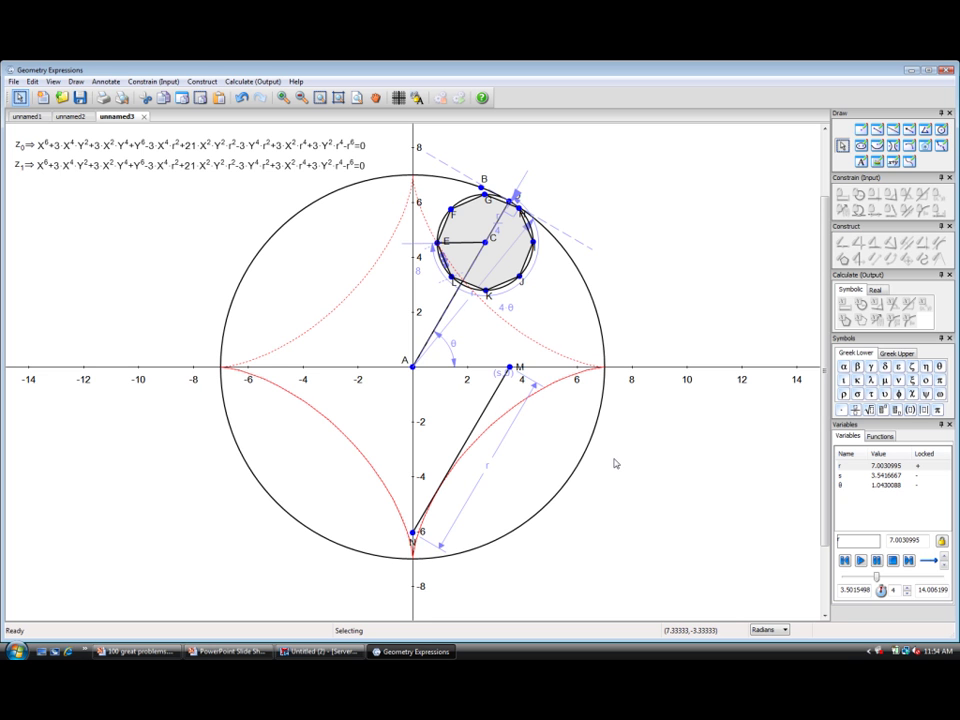
Step: Switch to the PowerPoint slide show of the 100 great problems presentation
key("alt+Tab")
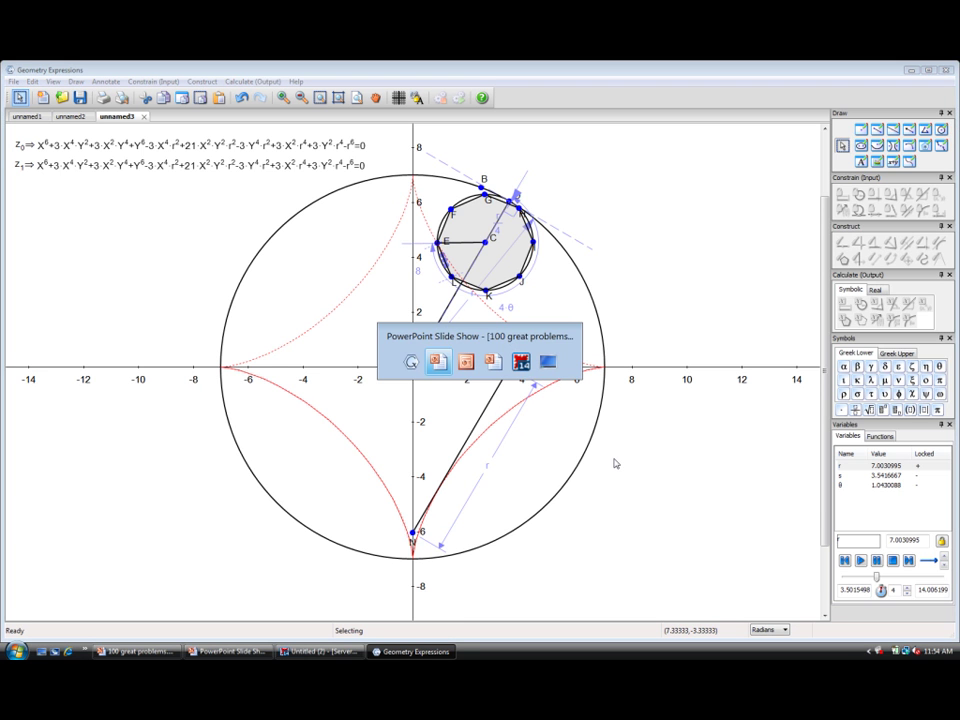